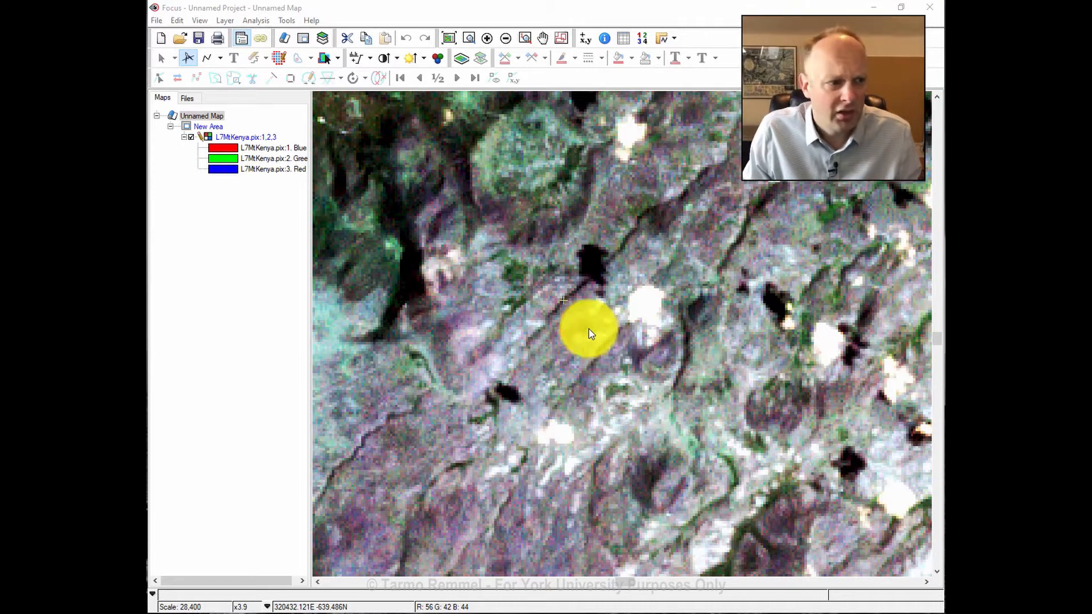
Show the entire Landsat scene, then box-zoom onto the Mt Kenya summit and its clouds.
left_click(448, 37)
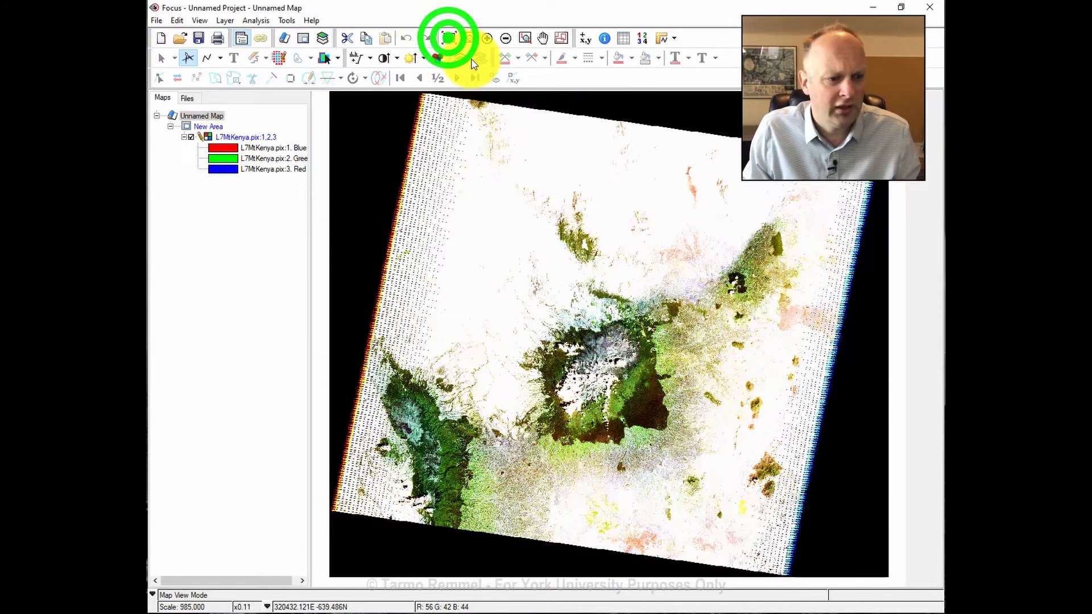
left_click(358, 54)
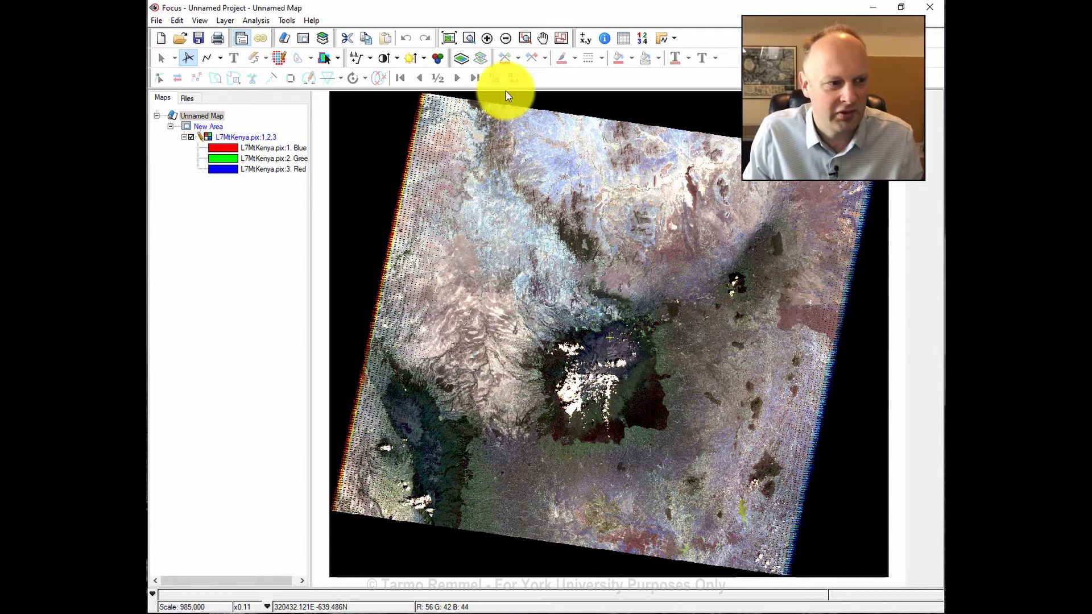
left_click(467, 37)
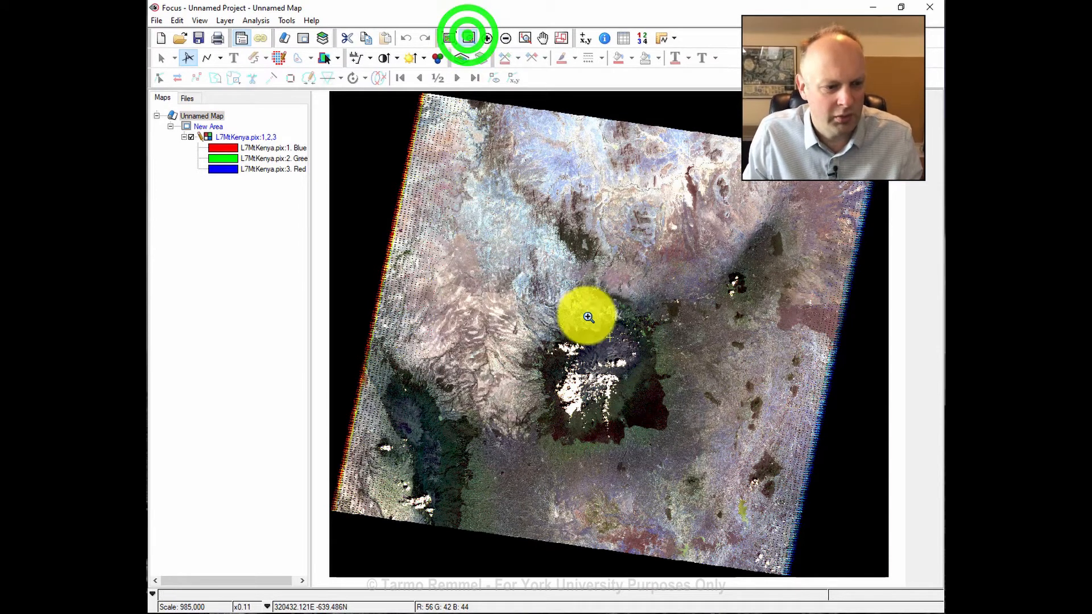
left_click_drag(543, 307, 699, 442)
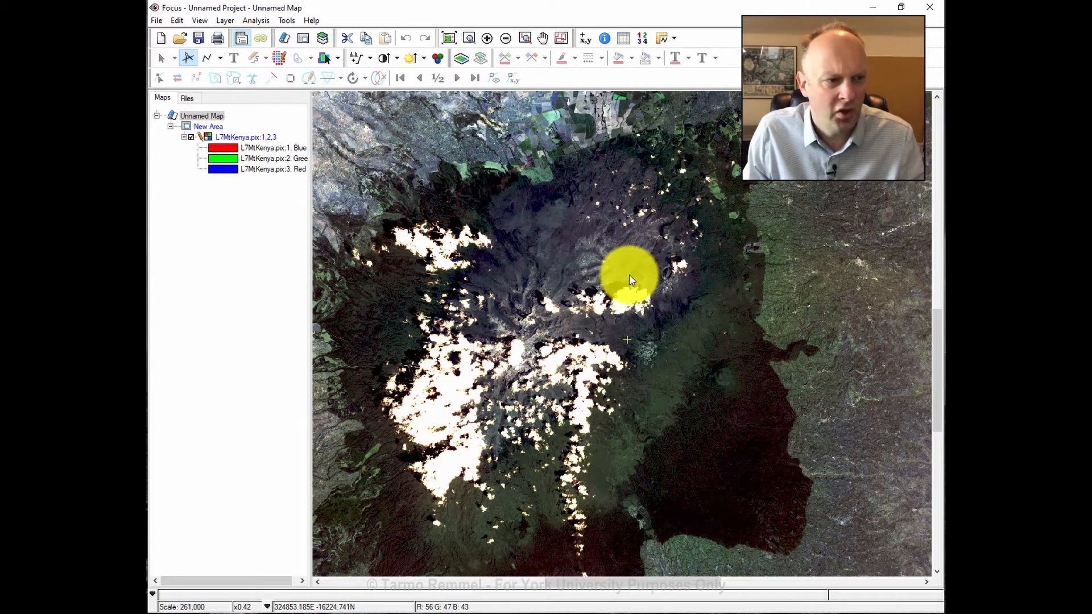
Box-zoom through the cloudy forest down to a small dark shadow beside a cloud.
left_click(468, 38)
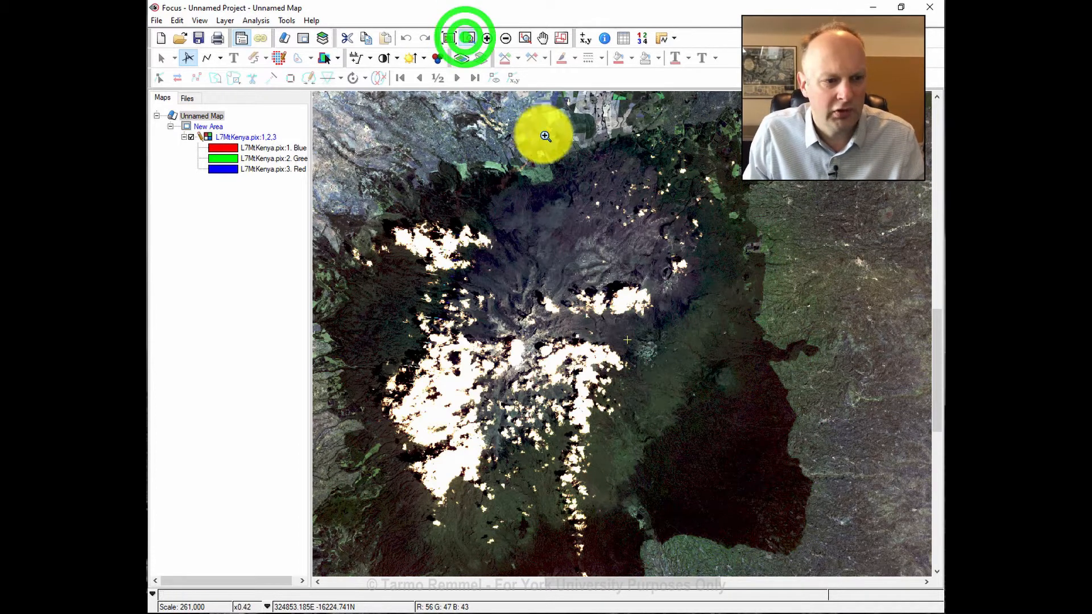
left_click_drag(545, 136, 741, 254)
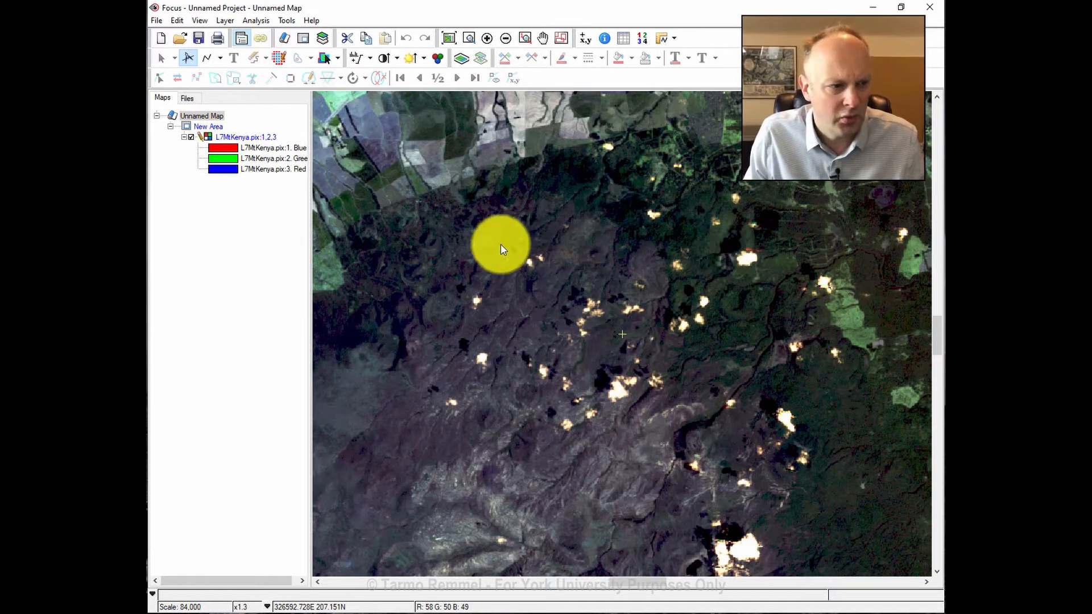
left_click(469, 39)
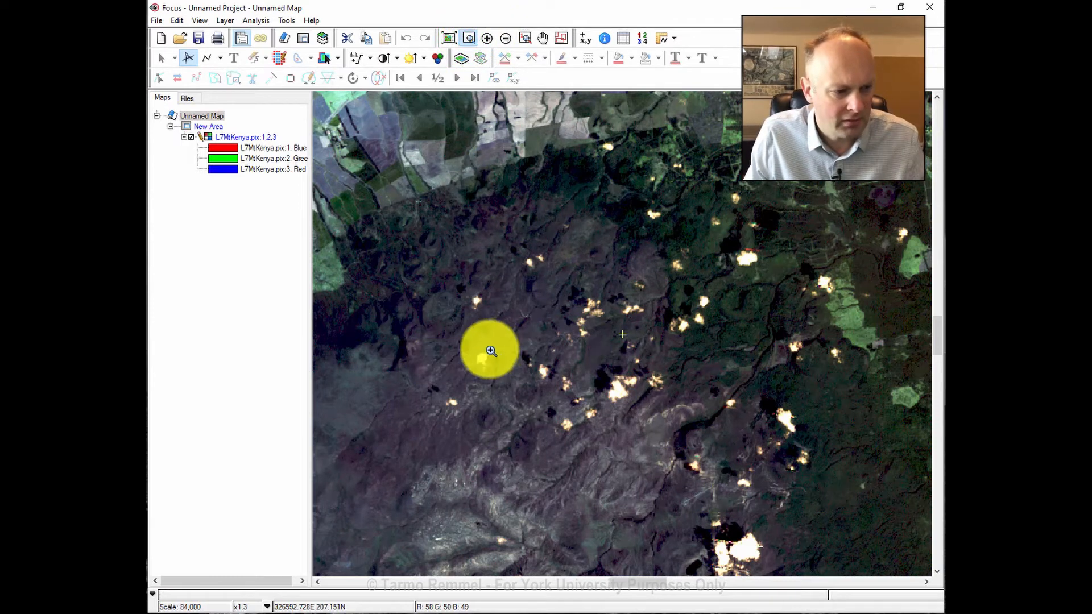
left_click_drag(420, 364, 477, 419)
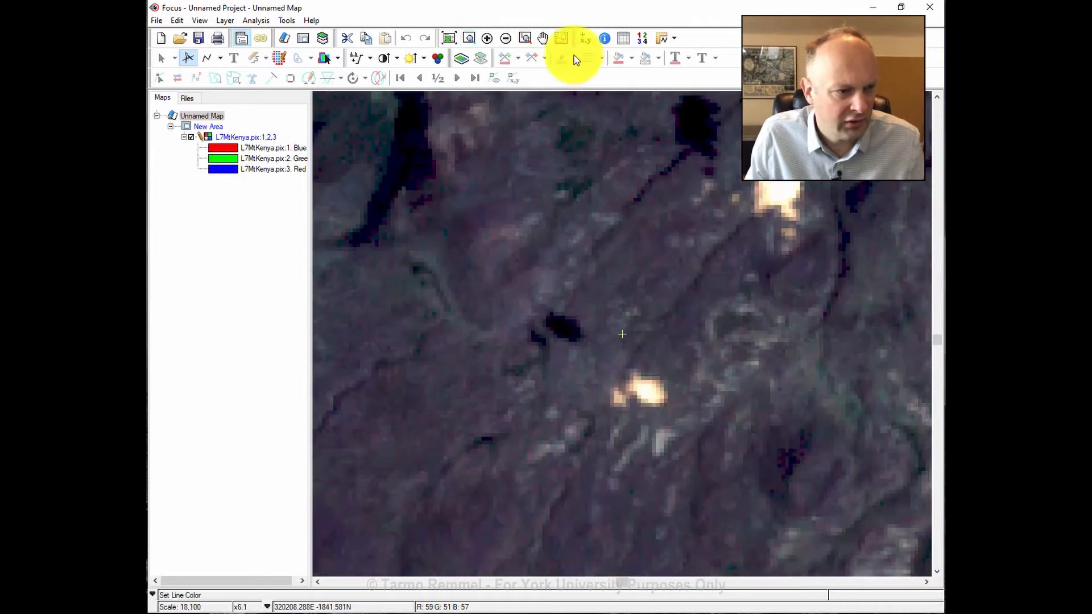
Centre the shadow patch in view and brighten the image with a display enhancement.
left_click(543, 38)
left_click_drag(689, 170, 569, 317)
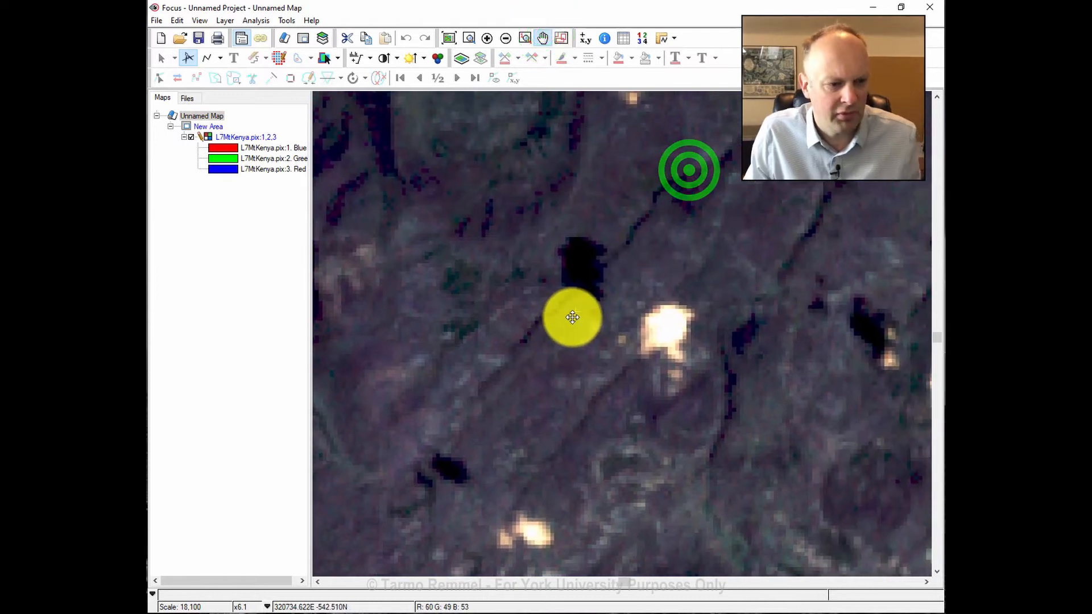
scroll(647, 303, "up", 1)
scroll(646, 303, "down", 2)
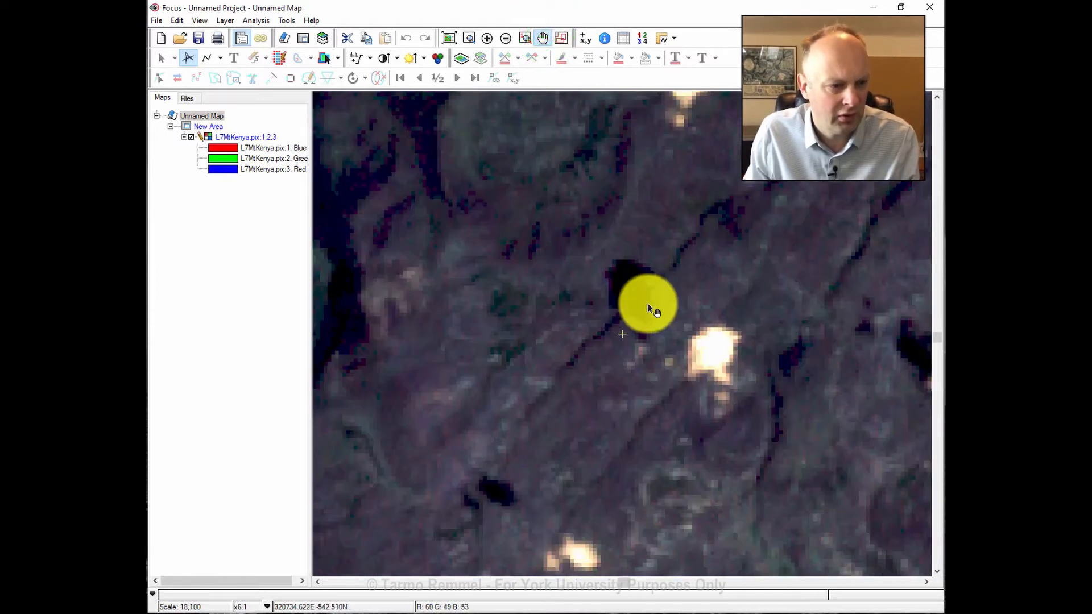
left_click(353, 55)
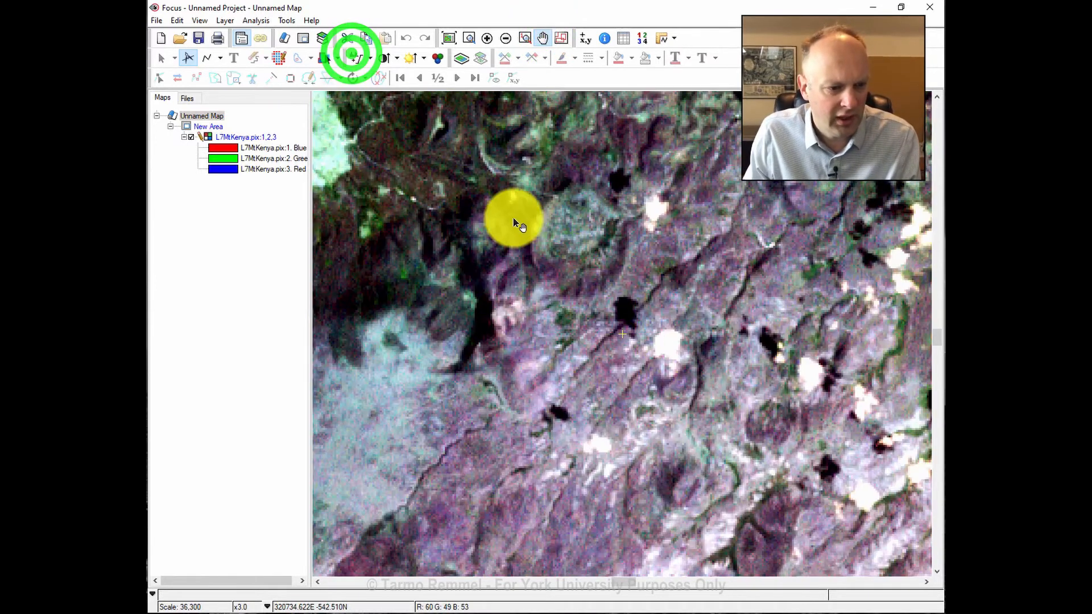
scroll(657, 289, "up", 1)
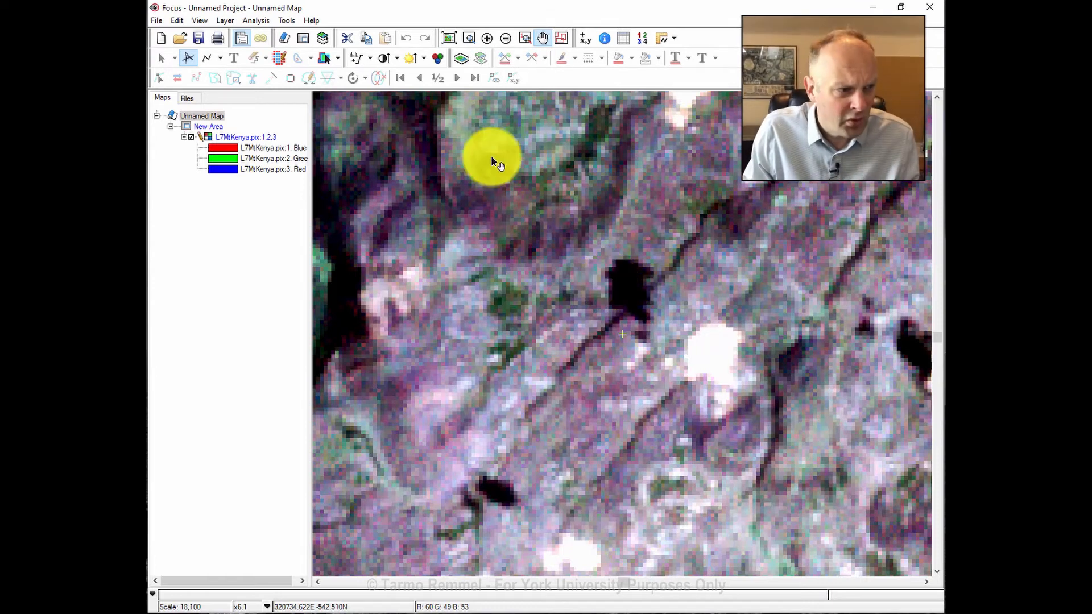
Launch Smart GeoFill, move its window to the lower left, and keep Fill as selection mode.
left_click(289, 21)
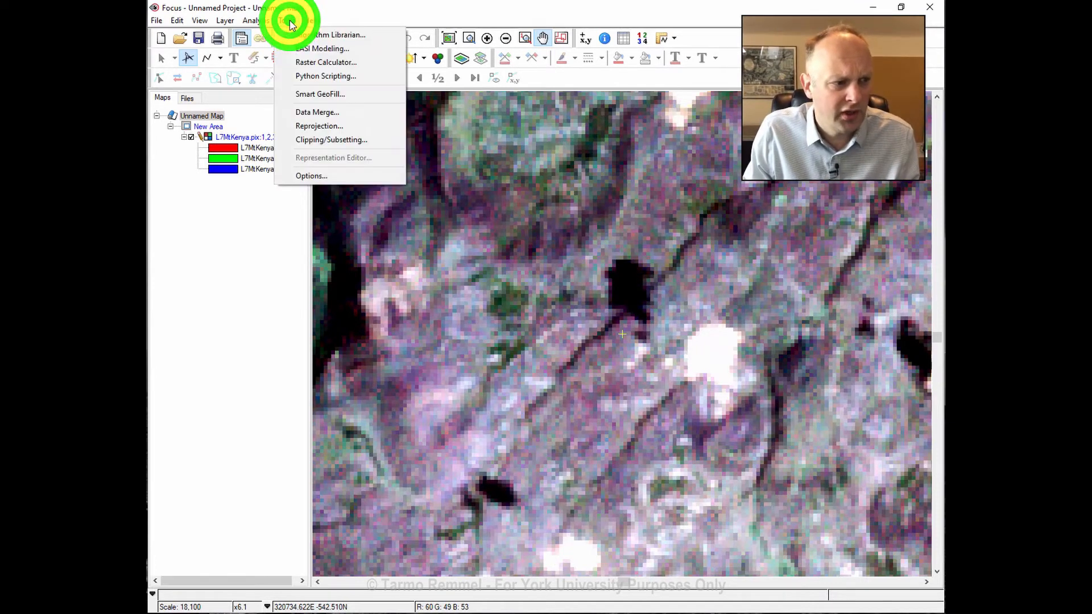
left_click(351, 95)
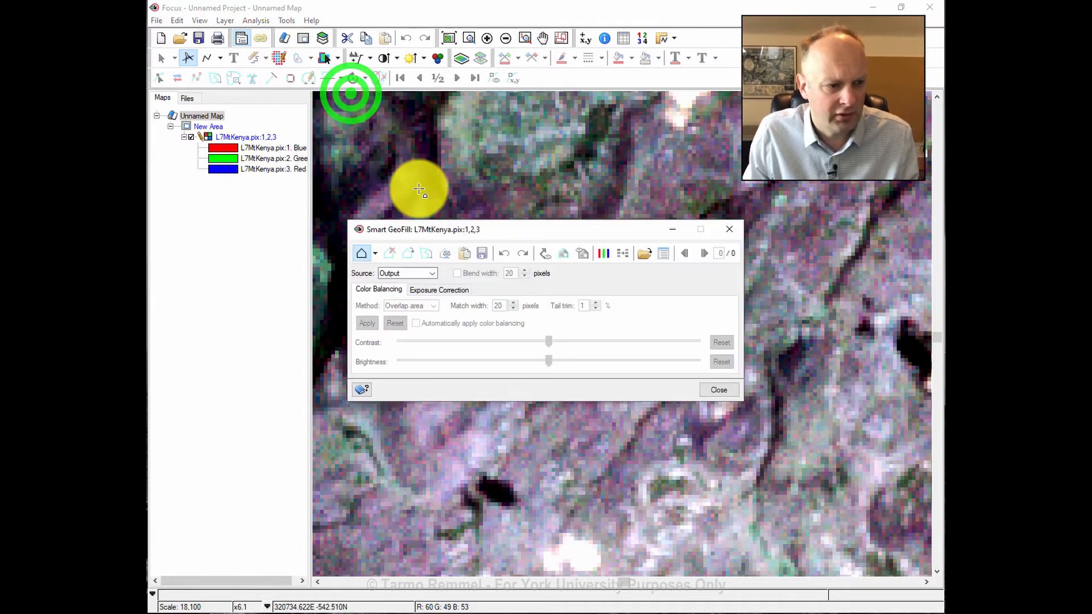
left_click_drag(526, 230, 332, 444)
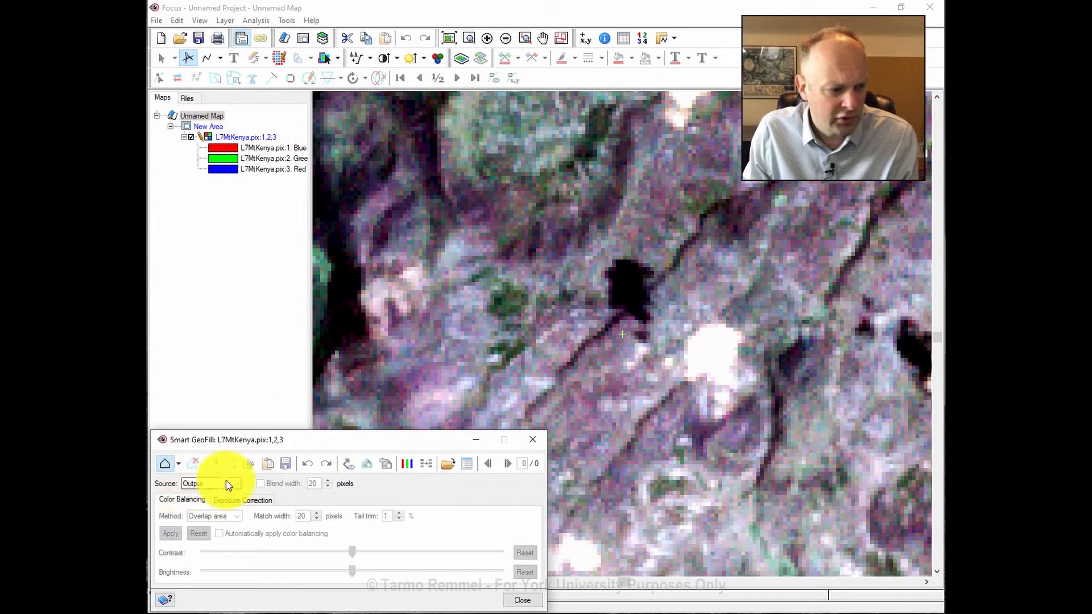
left_click(178, 464)
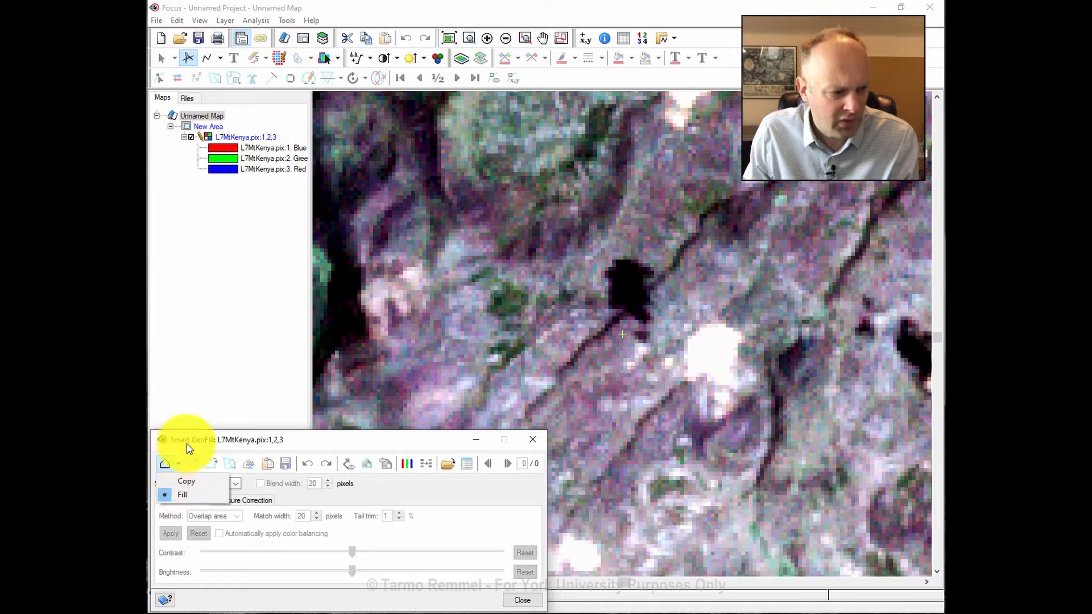
left_click(186, 443)
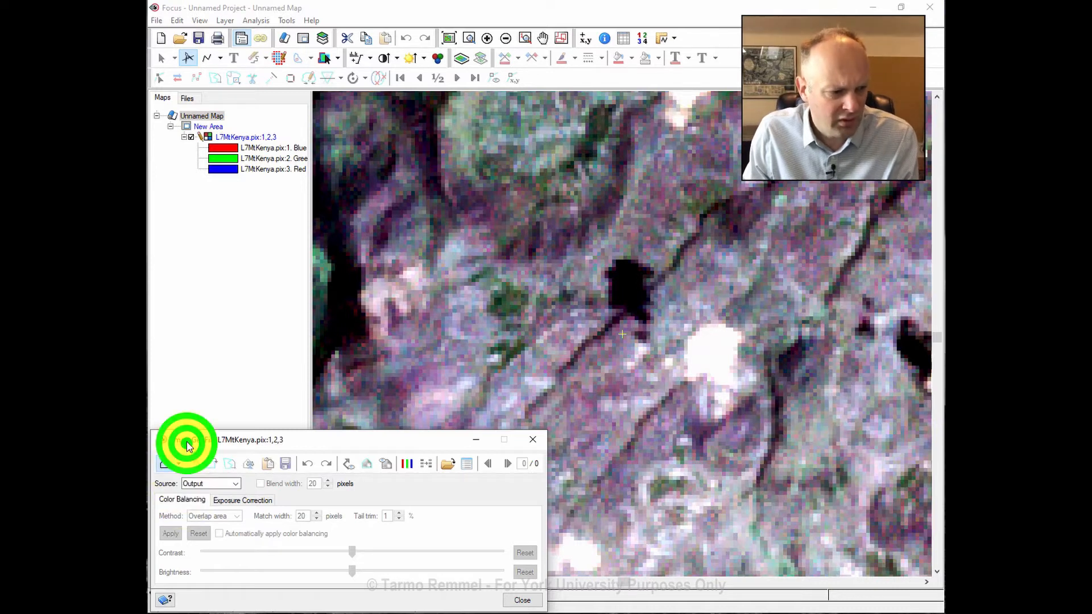
Trace a closed polygon around the dark shadow patch with seven vertices.
left_click(602, 255)
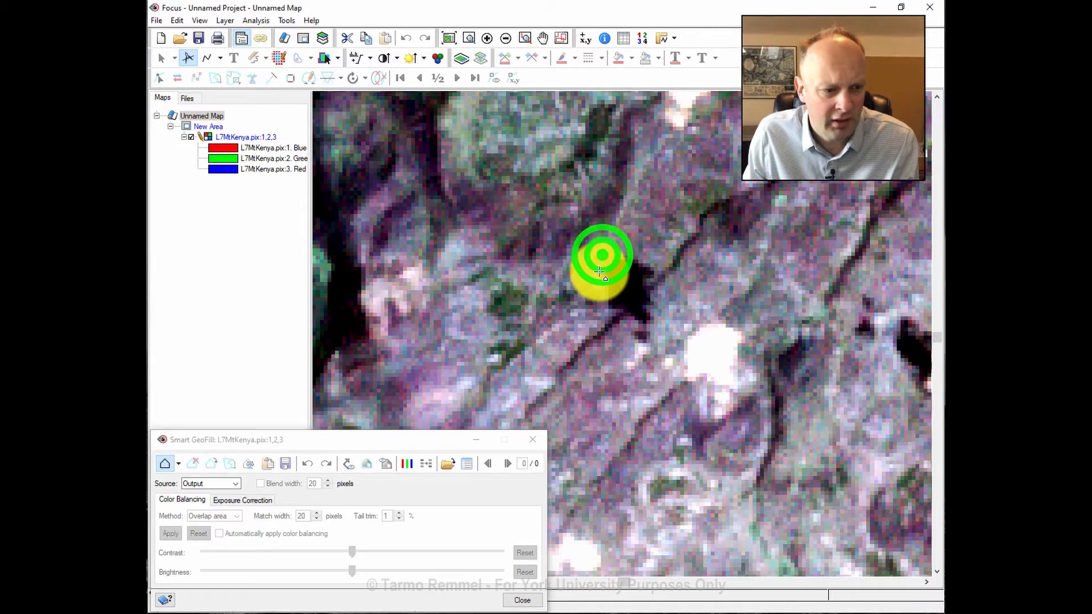
left_click(600, 279)
left_click(605, 312)
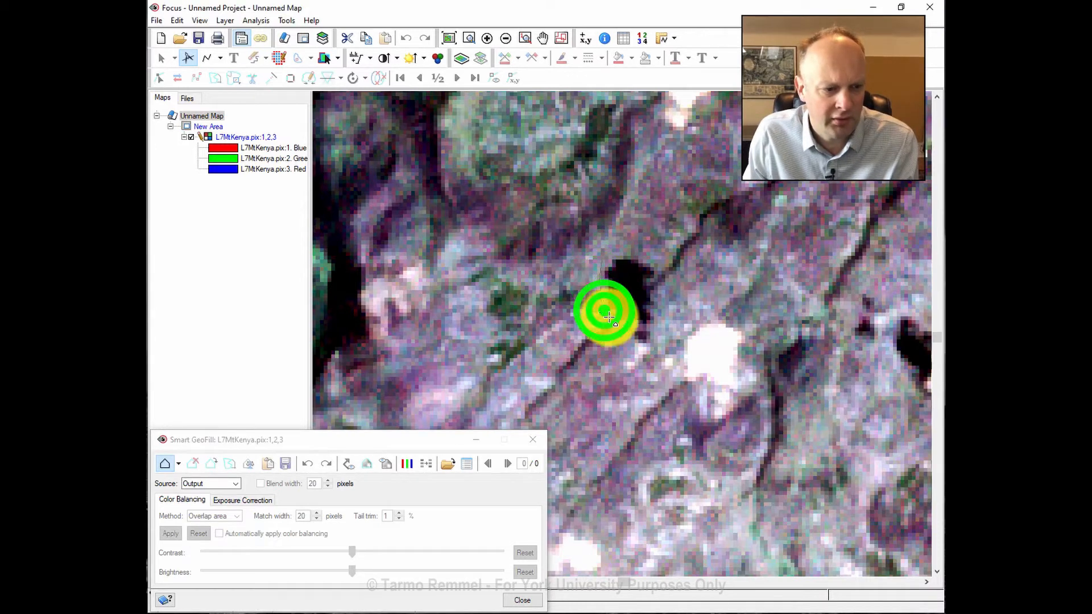
left_click(626, 328)
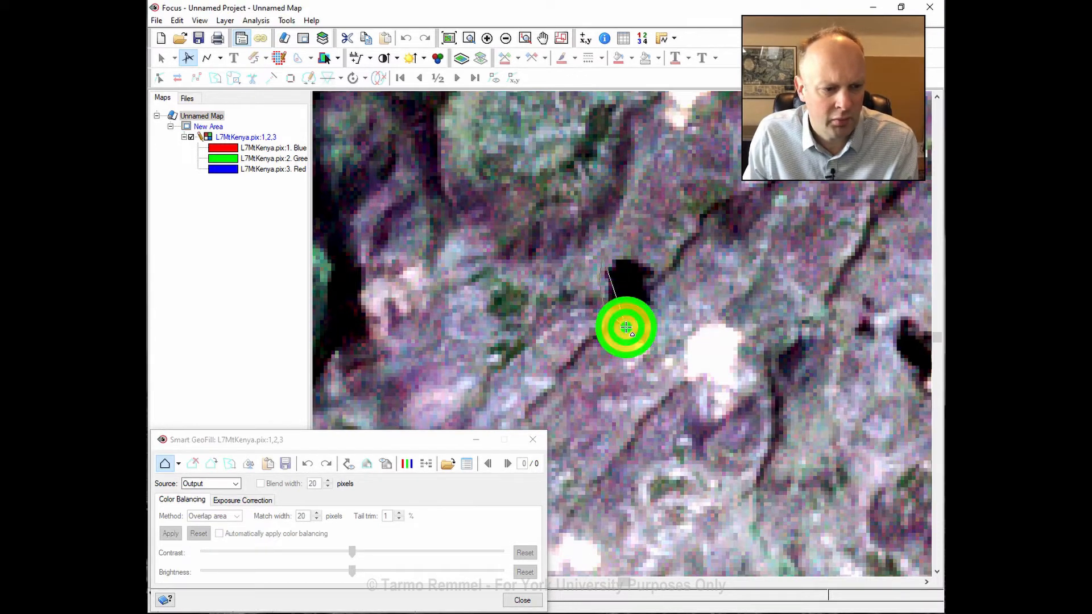
left_click(636, 341)
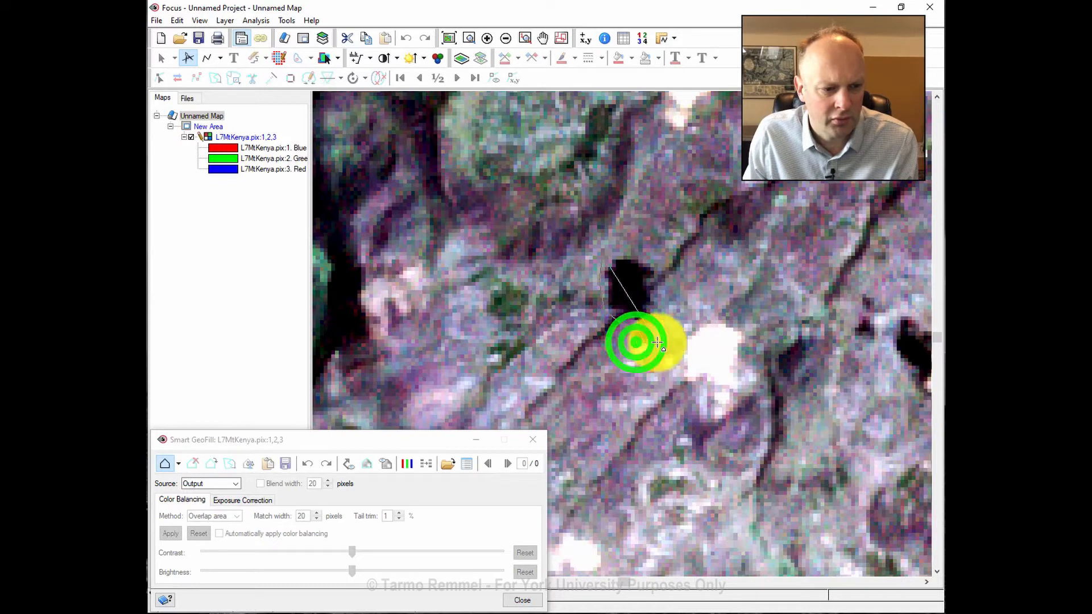
left_click(662, 297)
left_click(661, 263)
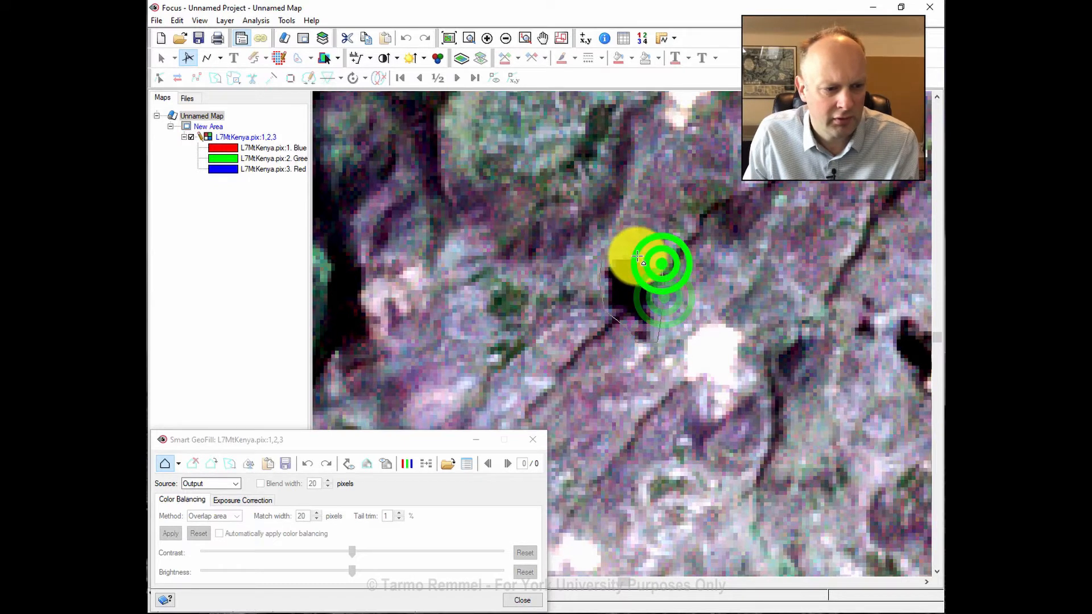
double_click(634, 252)
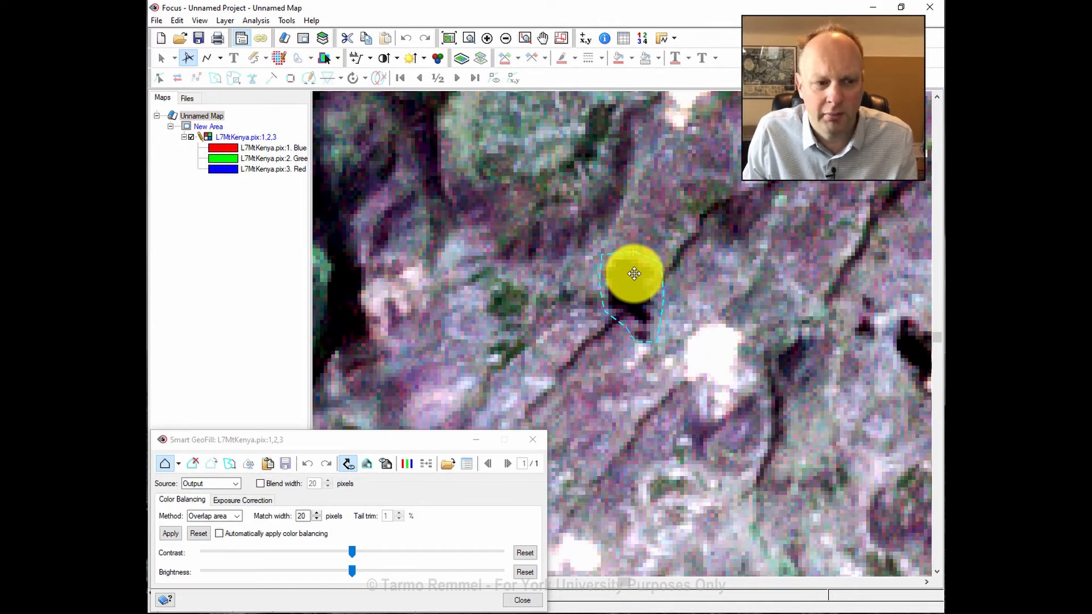
Move the source polygon down-left onto clear terrain and compare the fill with the original.
left_click_drag(634, 274, 585, 319)
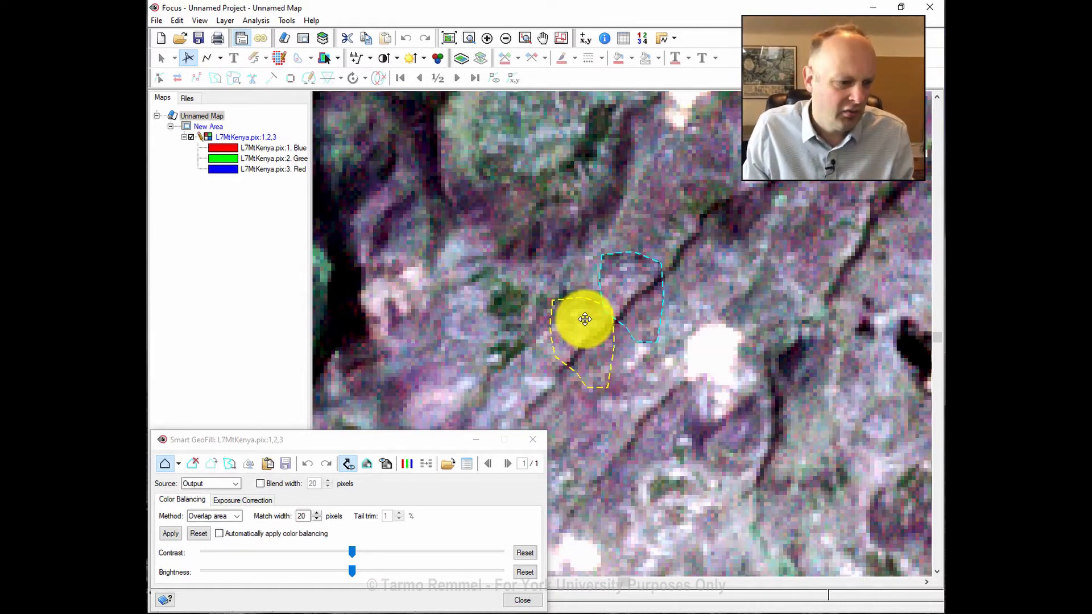
left_click(384, 464)
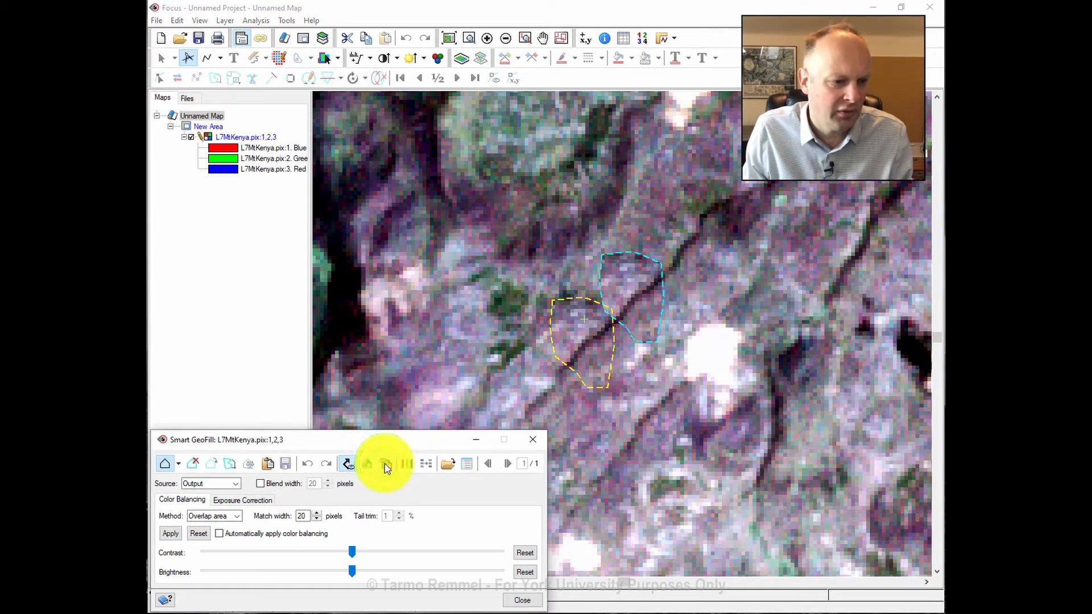
Compare the filled shadow against the original and hide the outlines.
left_click(385, 465)
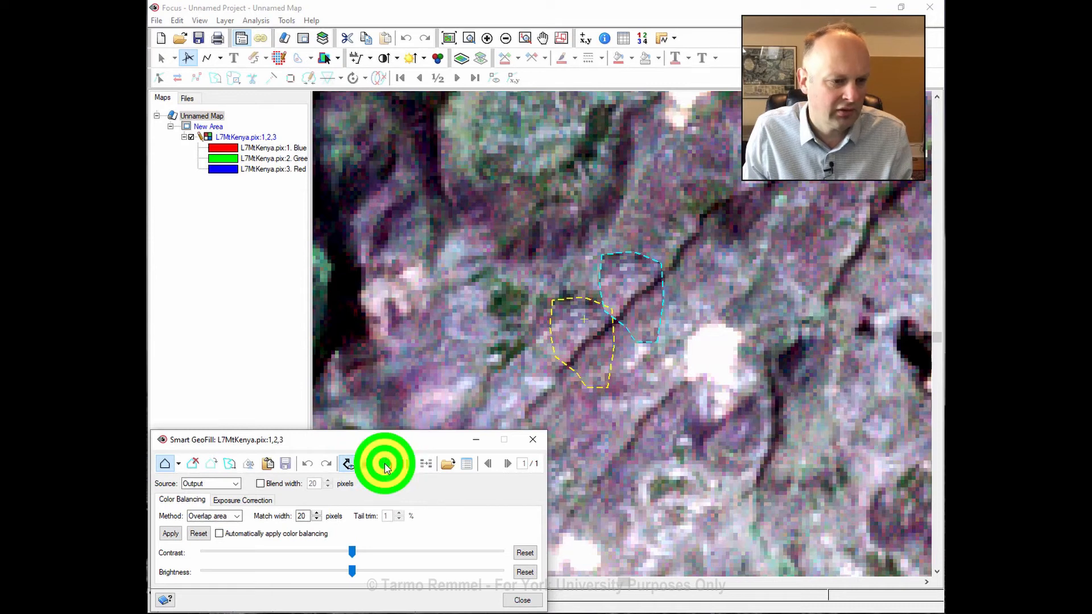
left_click(384, 464)
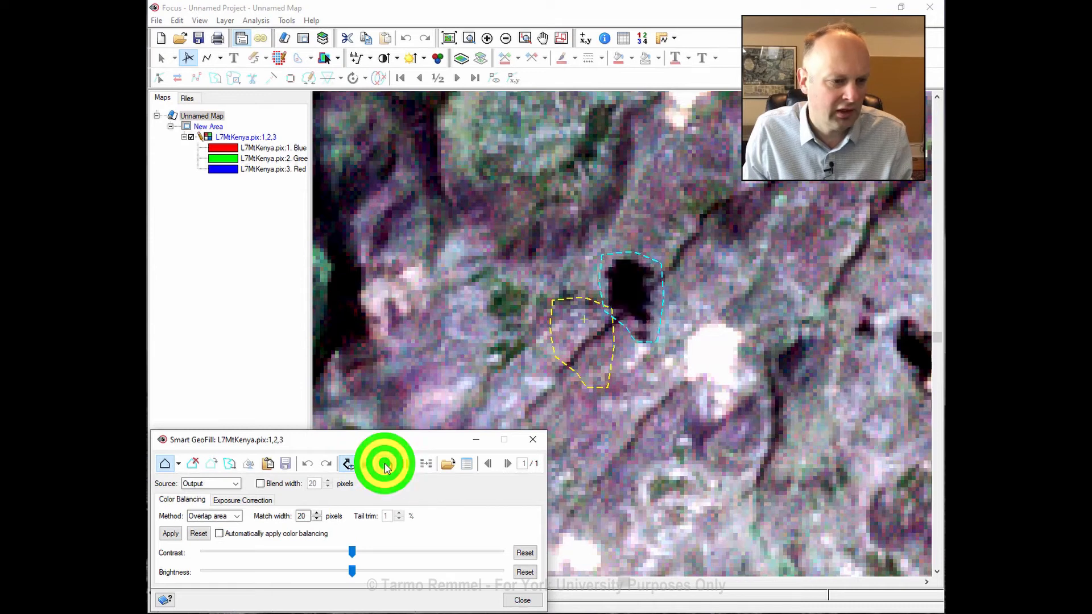
left_click(347, 465)
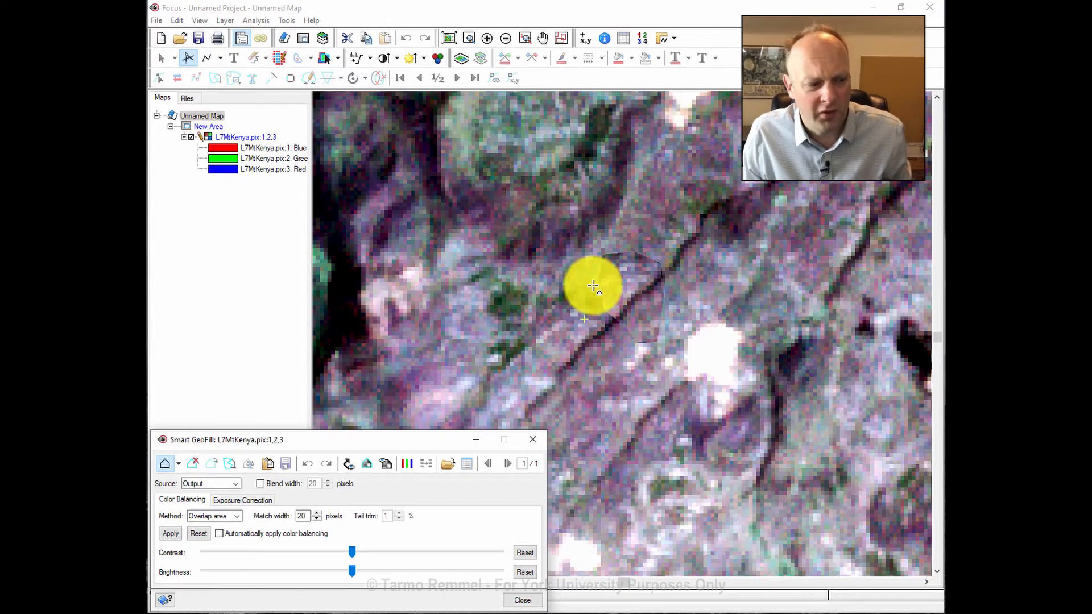
Enable edge blending and raise Blend width to 7 pixels.
left_click(260, 485)
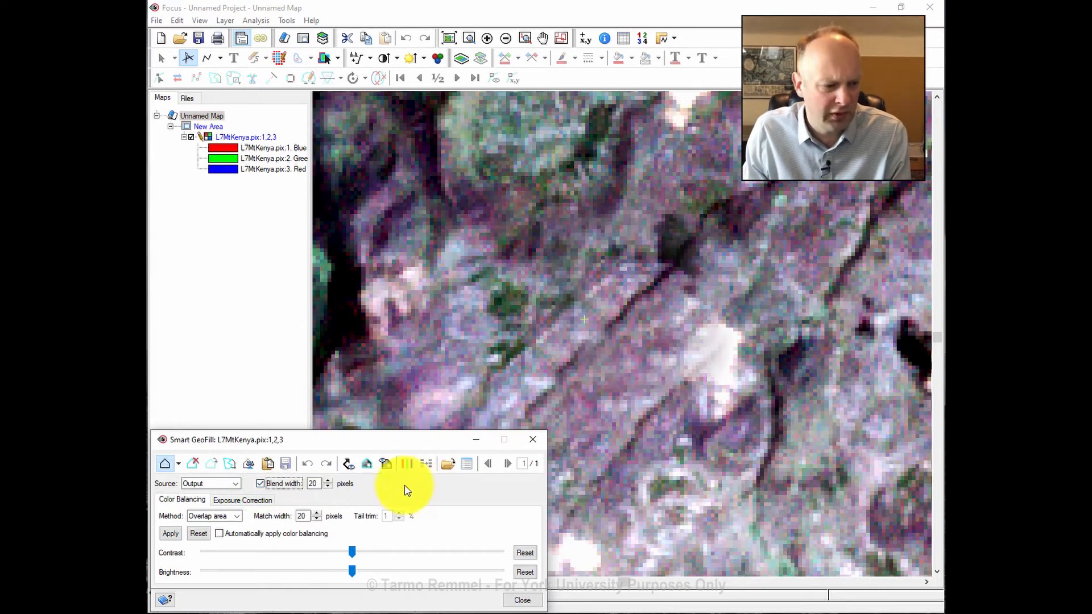
left_click(328, 486)
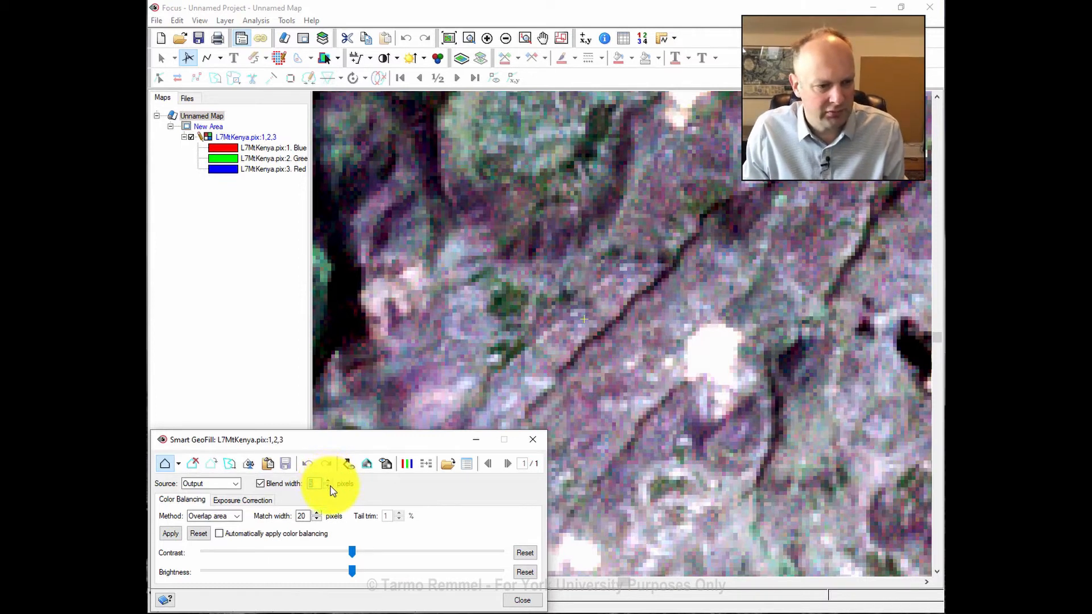
left_click(328, 480)
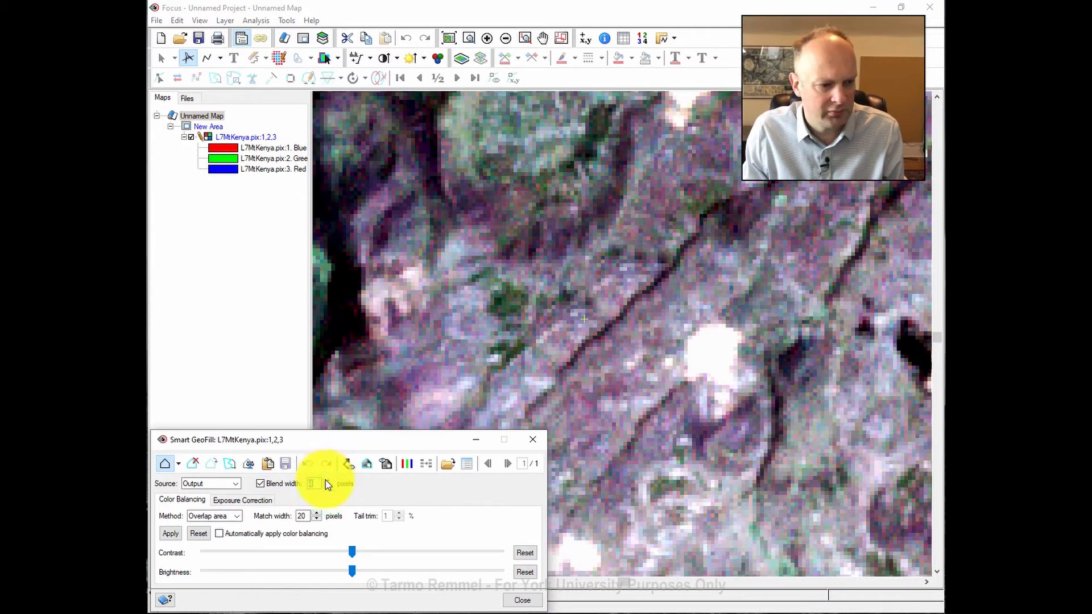
left_click(327, 483)
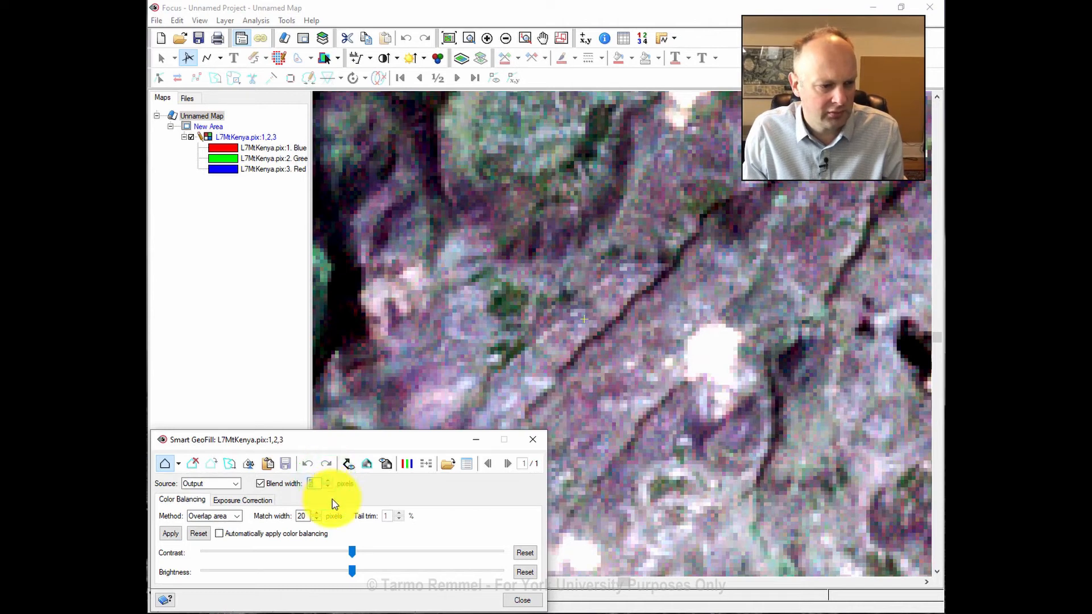
left_click(328, 483)
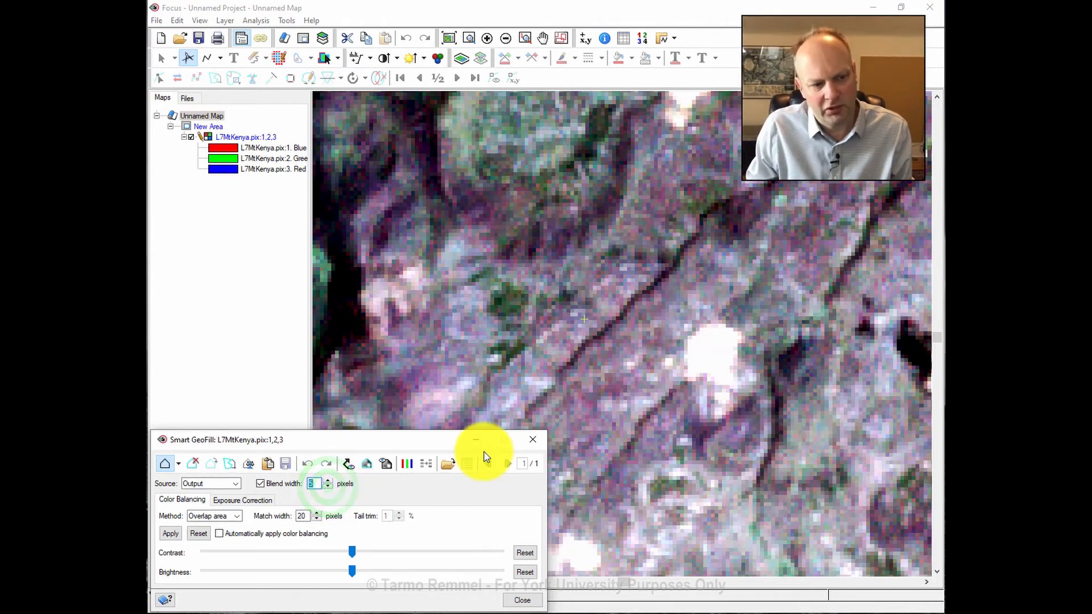
Show the footprints, reapply GeoFill with the wider blend, and accept the result.
left_click(349, 464)
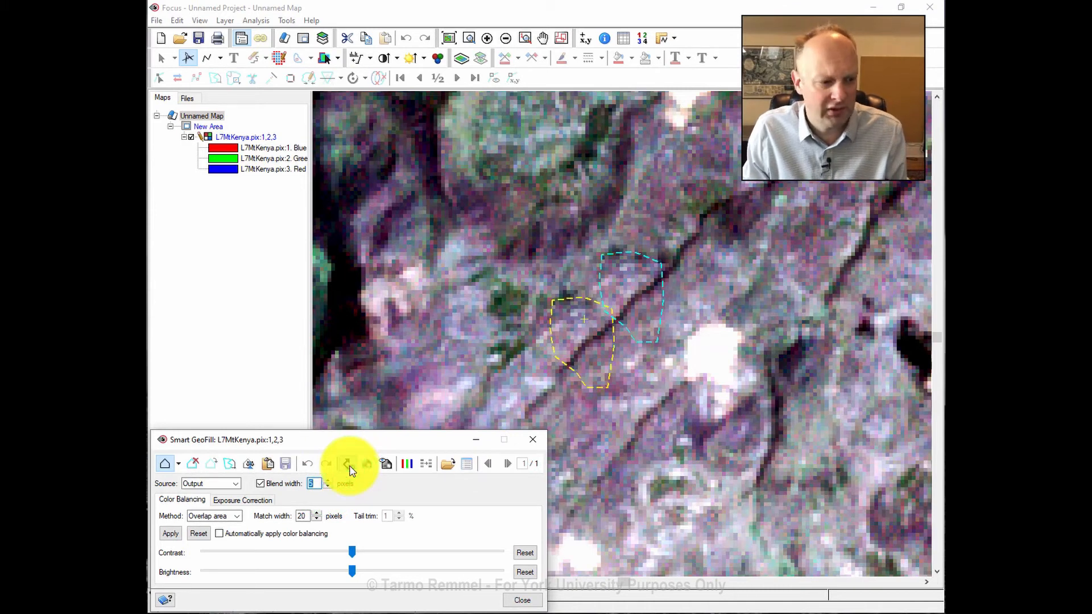
left_click(348, 464)
left_click(385, 463)
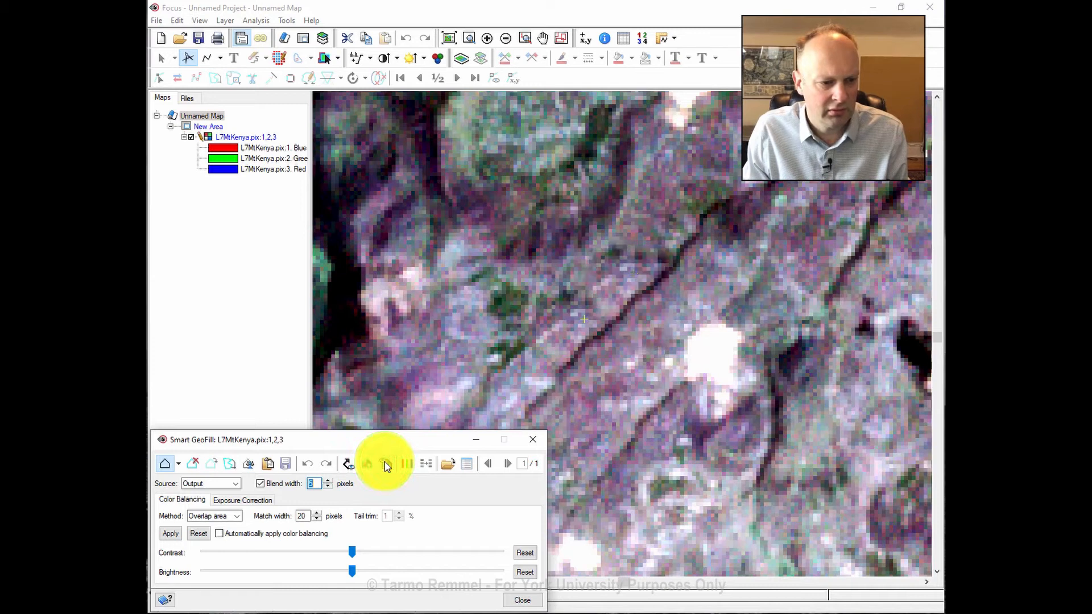
left_click(385, 464)
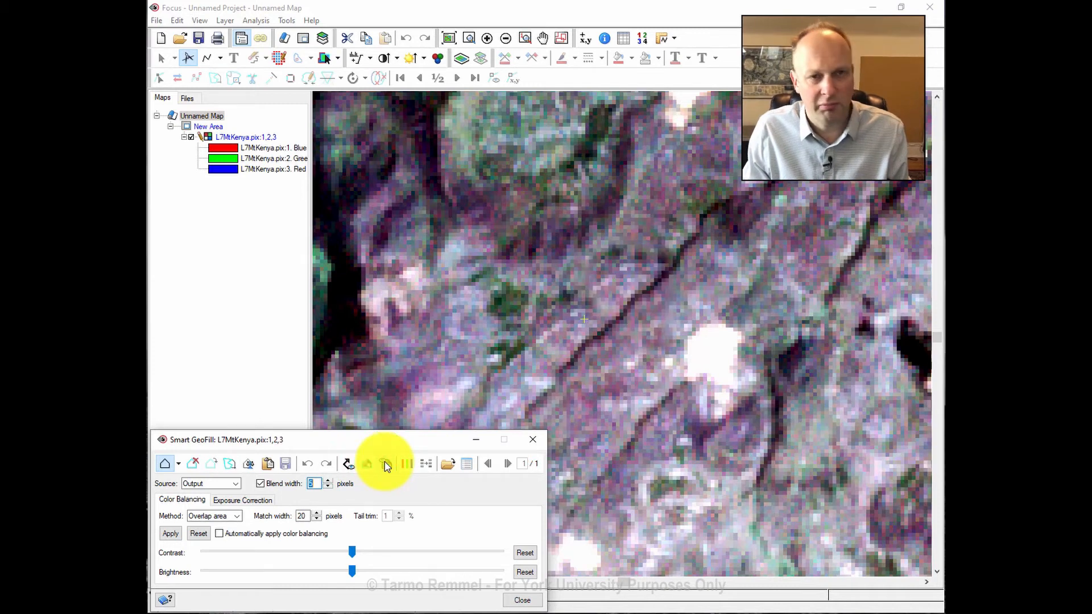
left_click(328, 486)
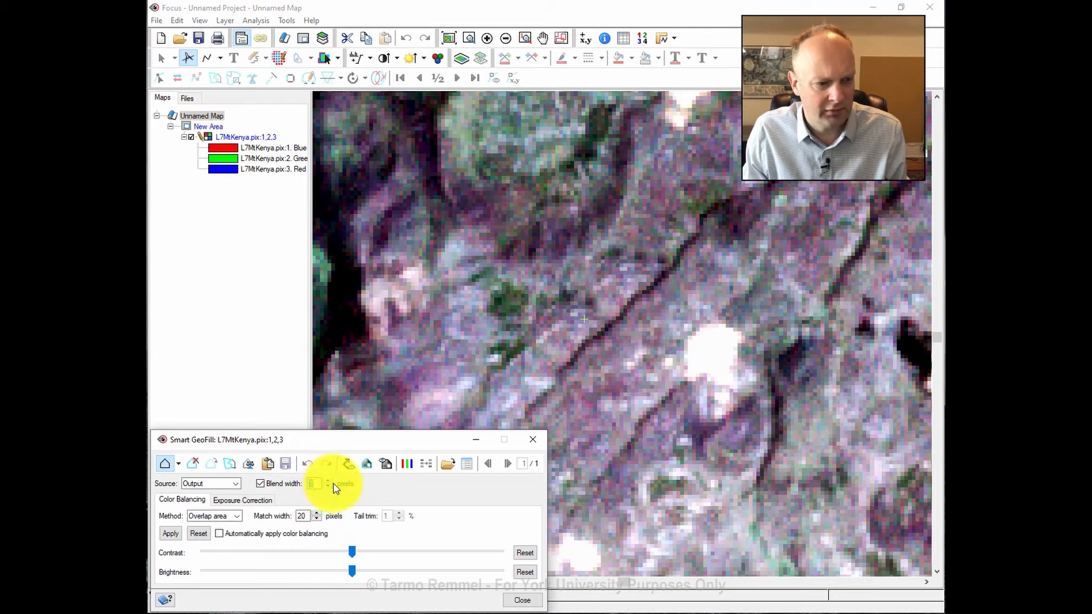
left_click(331, 483)
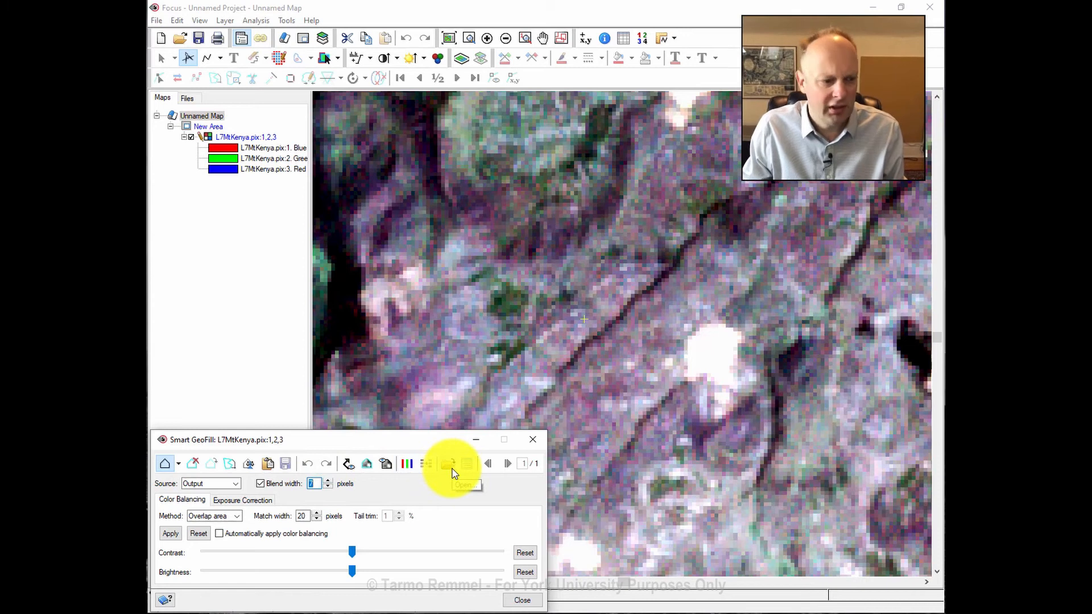
left_click(267, 464)
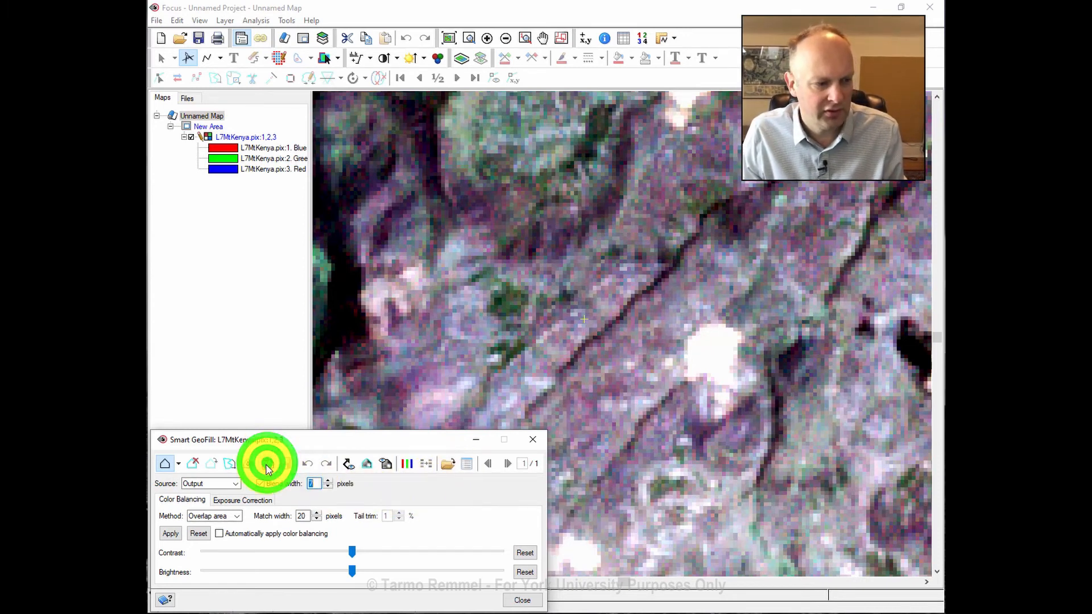
Clear the finished fill, zoom out, and pan toward the green forest.
left_click(193, 464)
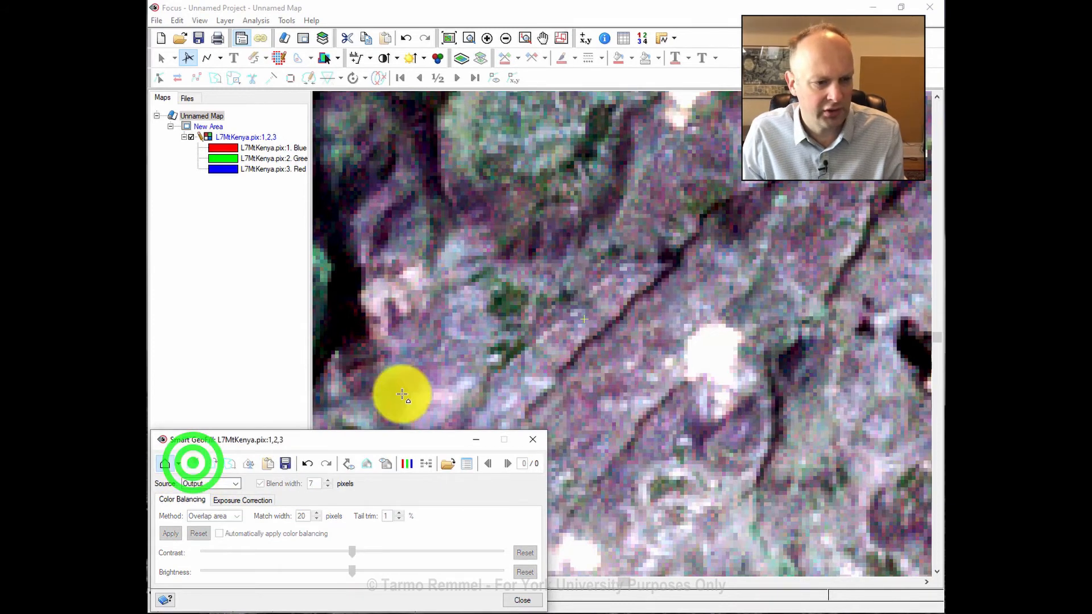
scroll(727, 322, "down", 2)
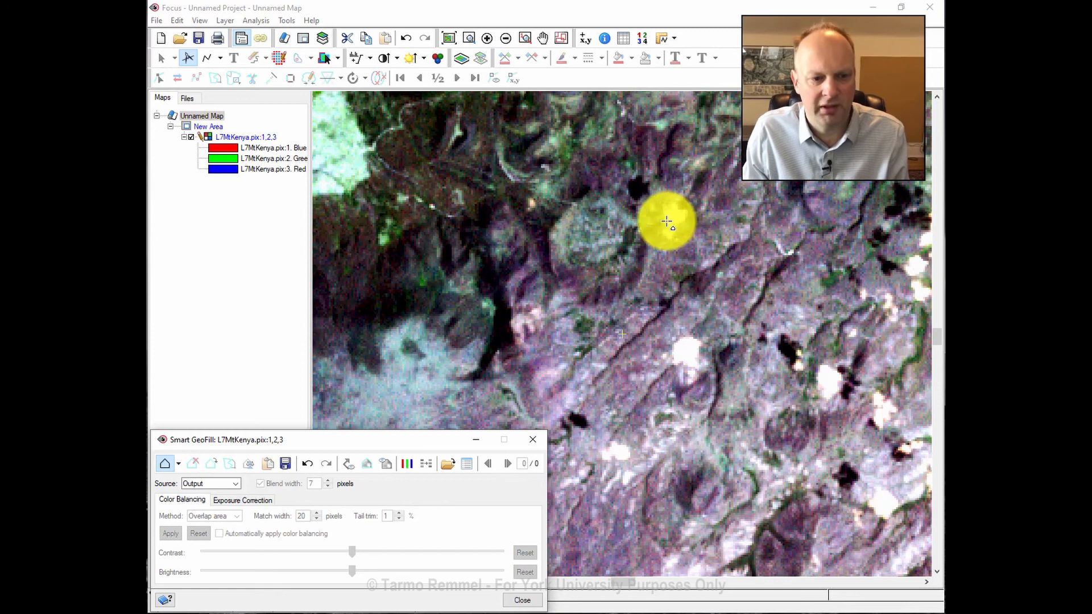
left_click(544, 39)
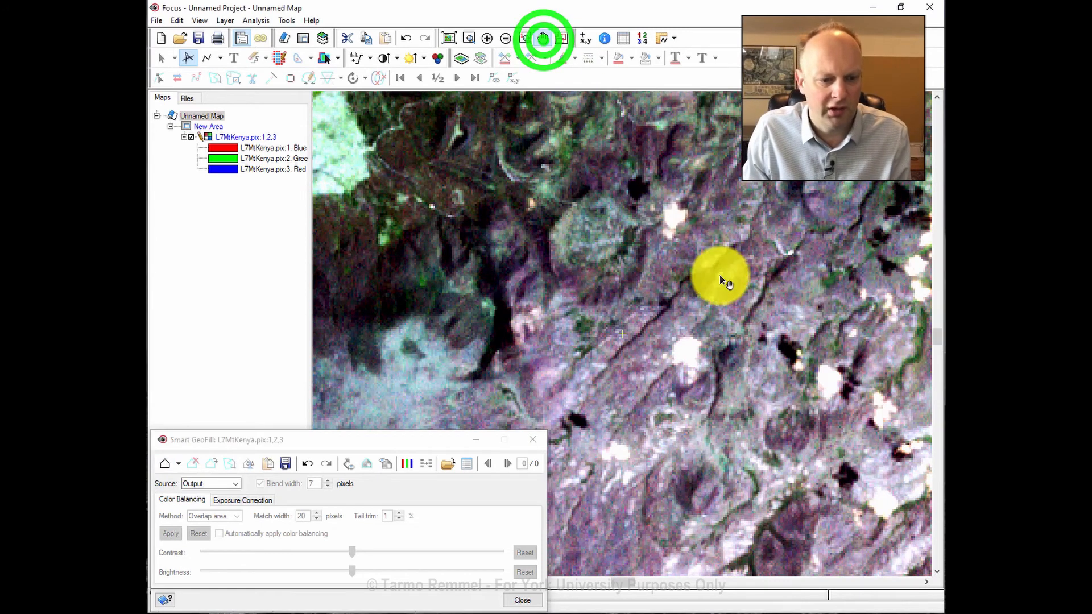
left_click_drag(728, 280, 496, 199)
left_click_drag(778, 305, 585, 302)
left_click_drag(829, 285, 680, 120)
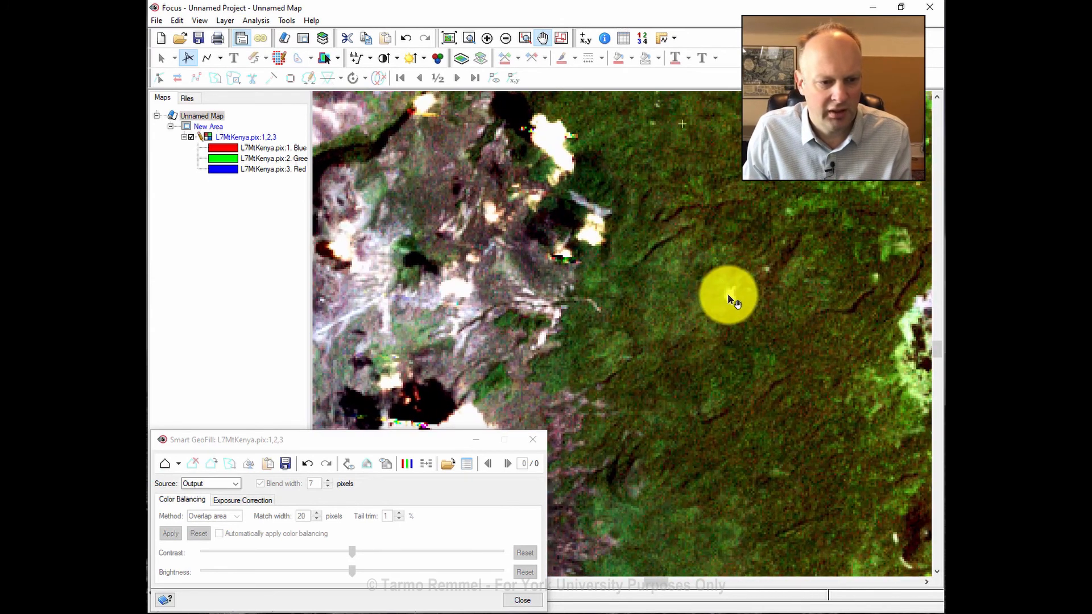
Zoom and pan until a small white cloud in the forest is in view.
scroll(729, 294, "up", 1)
scroll(591, 295, "up", 1)
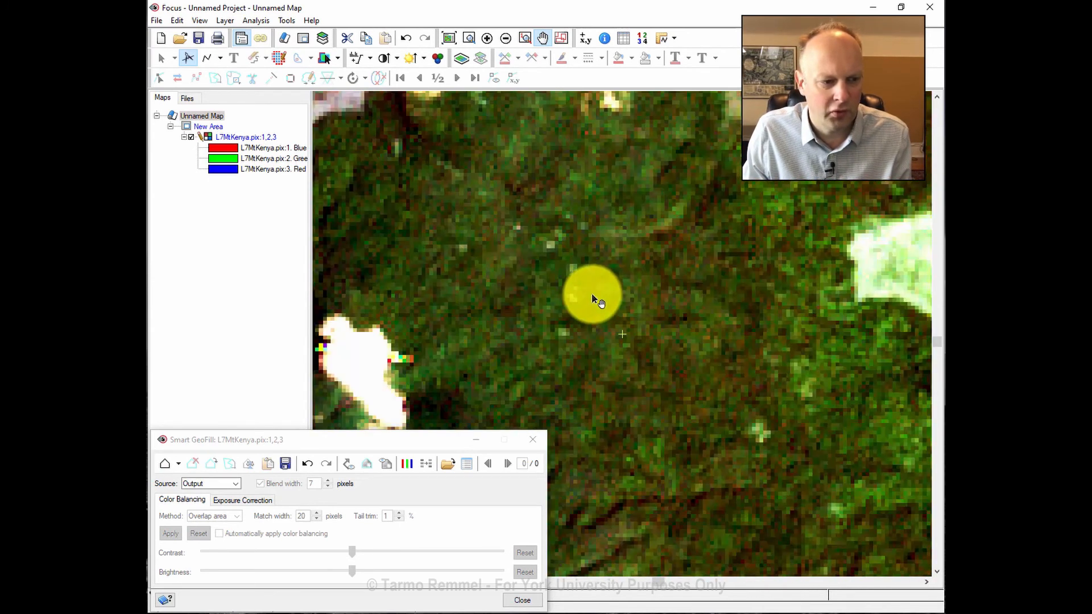
scroll(592, 299, "down", 2)
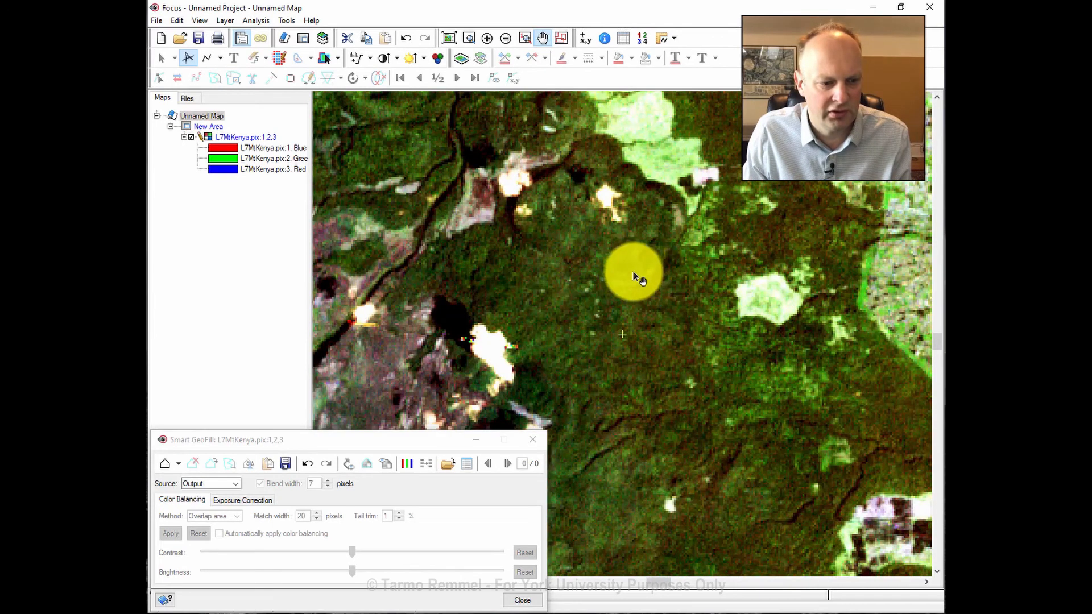
left_click_drag(639, 415, 666, 154)
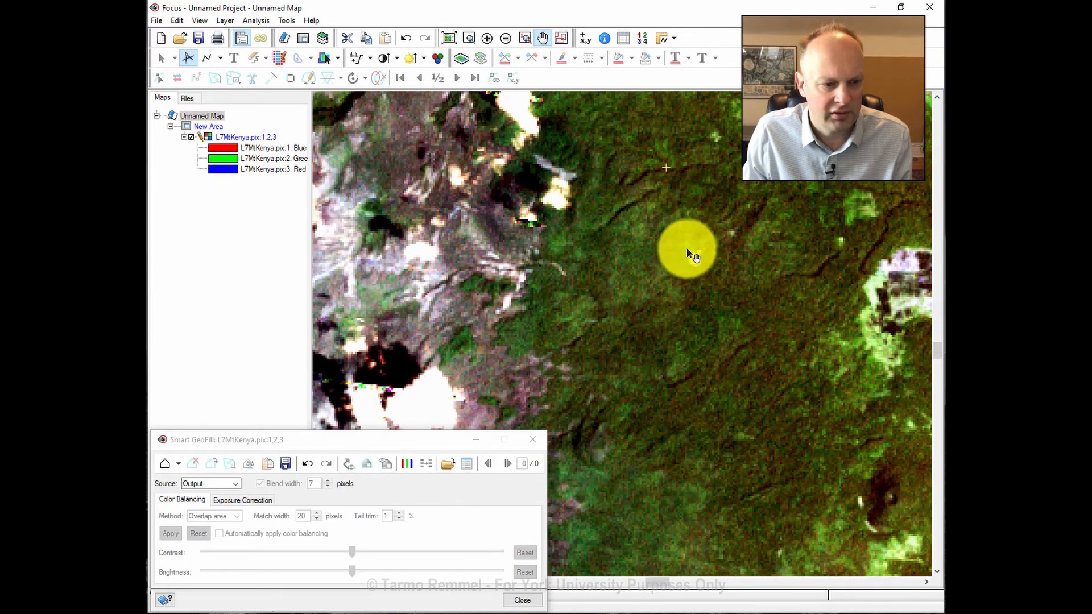
scroll(691, 255, "up", 1)
left_click_drag(710, 480, 687, 216)
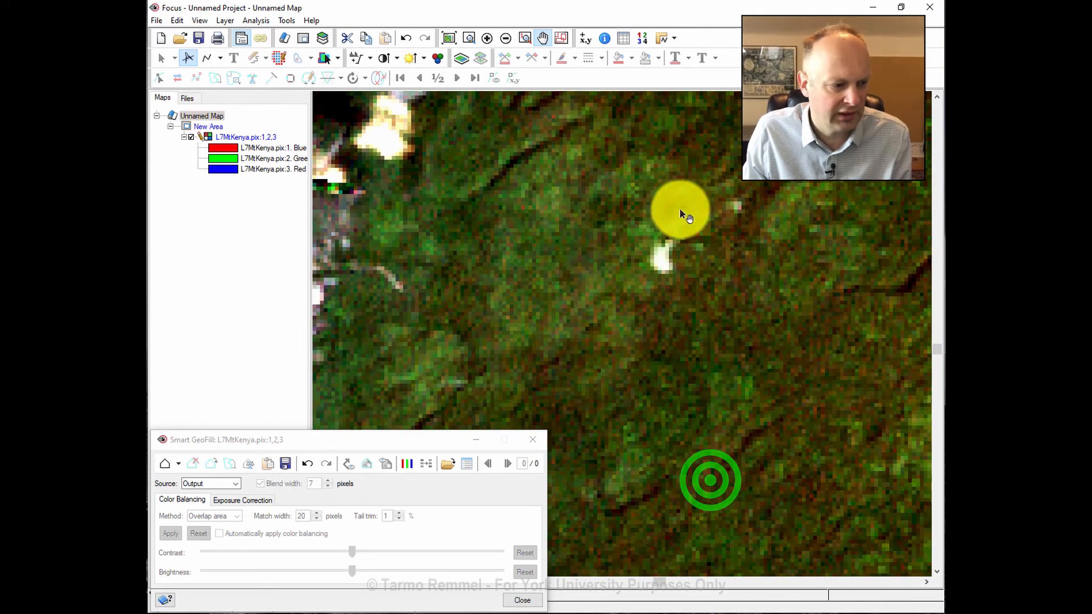
Outline the small white cloud with a four-corner fill polygon.
left_click(164, 463)
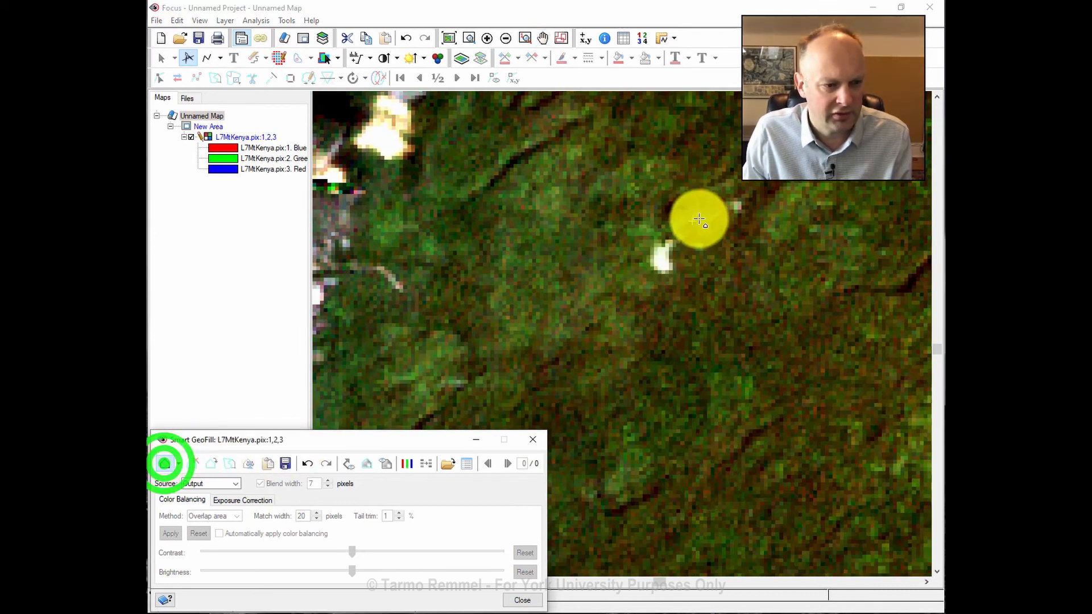
left_click(647, 239)
left_click(677, 231)
left_click(680, 276)
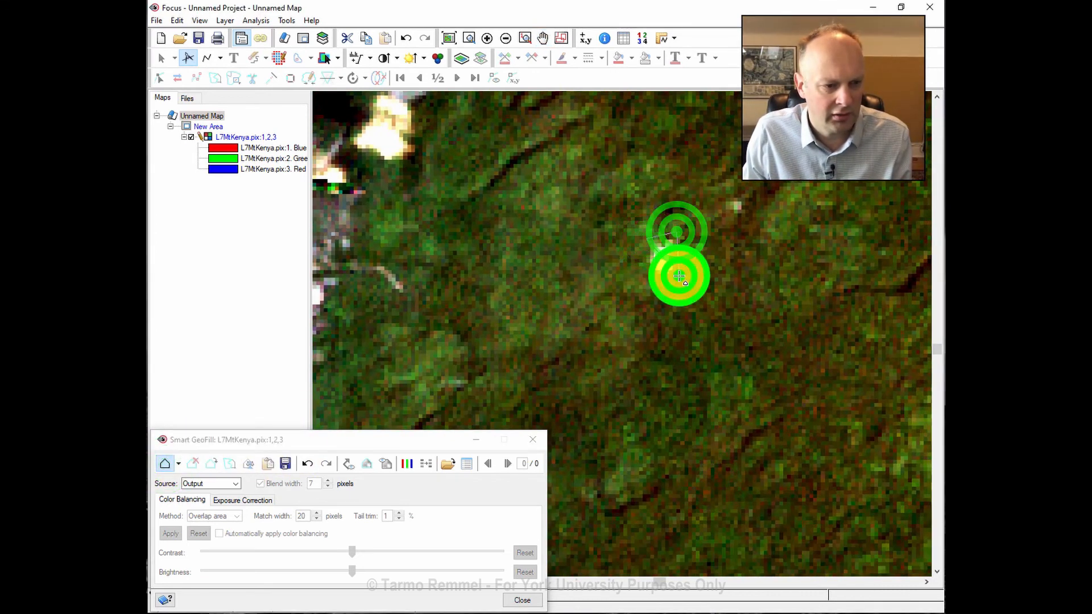
left_click(648, 286)
double_click(639, 259)
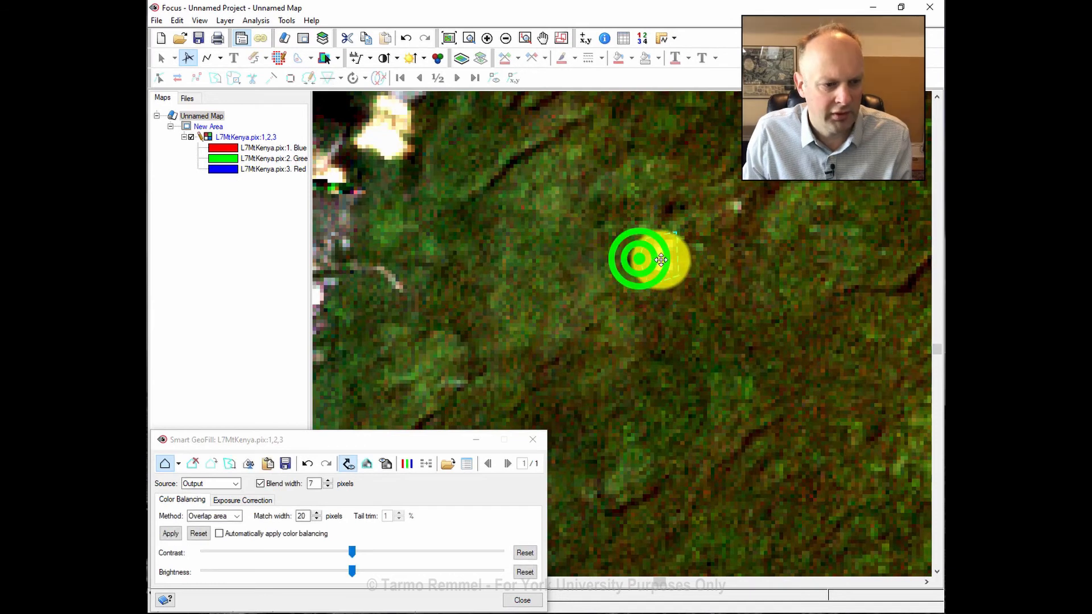
Place the source area just below the cloud, adjust blending, and compare before and after.
left_click_drag(661, 260, 651, 324)
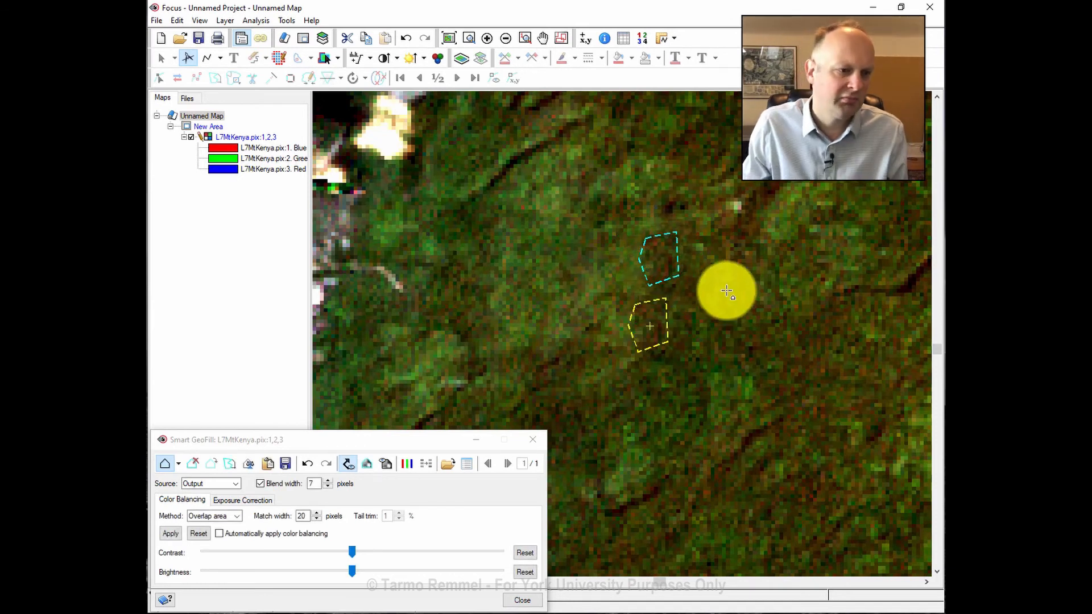
left_click(330, 489)
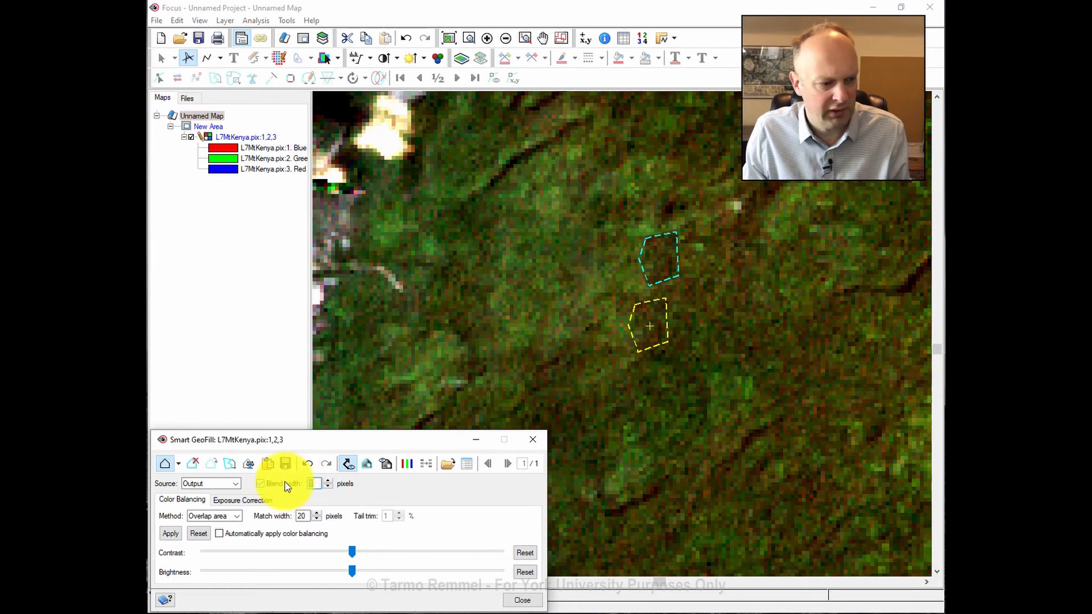
left_click(347, 463)
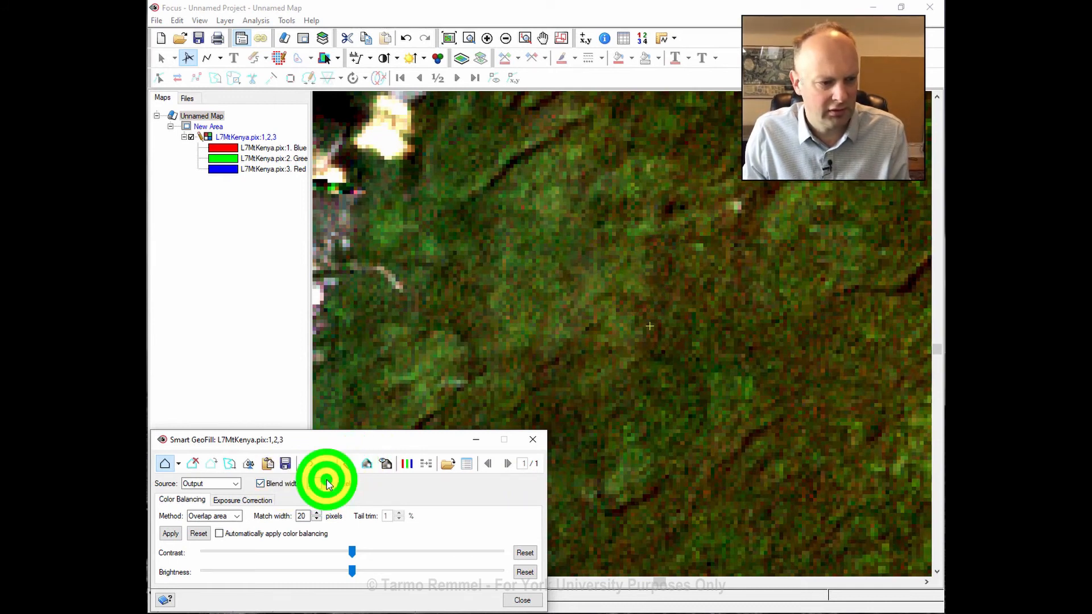
left_click(387, 466)
left_click(387, 467)
left_click(387, 467)
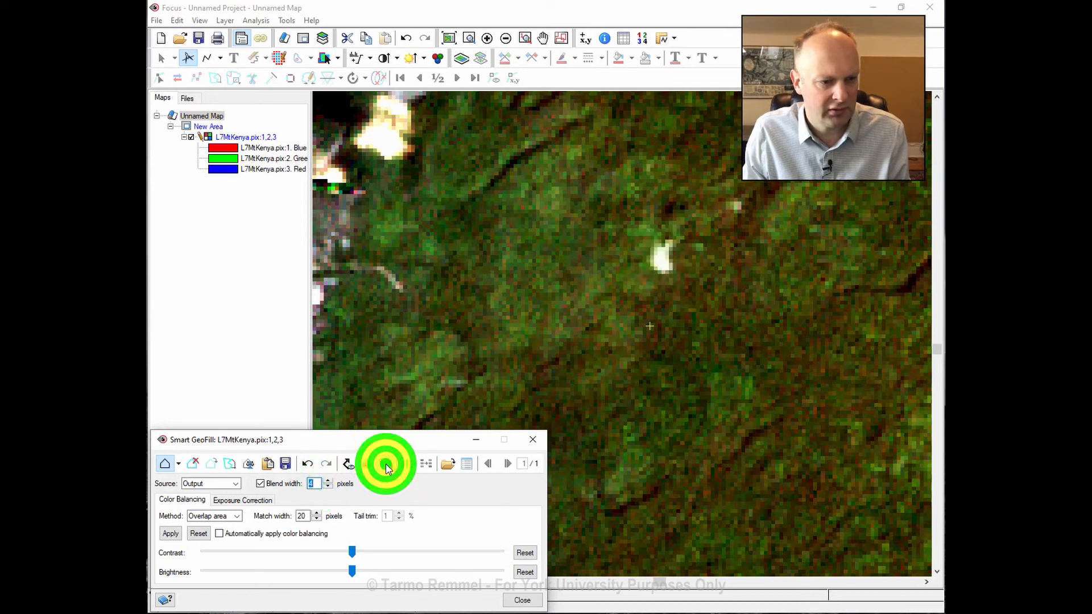
left_click(387, 467)
left_click(387, 467)
left_click(387, 467)
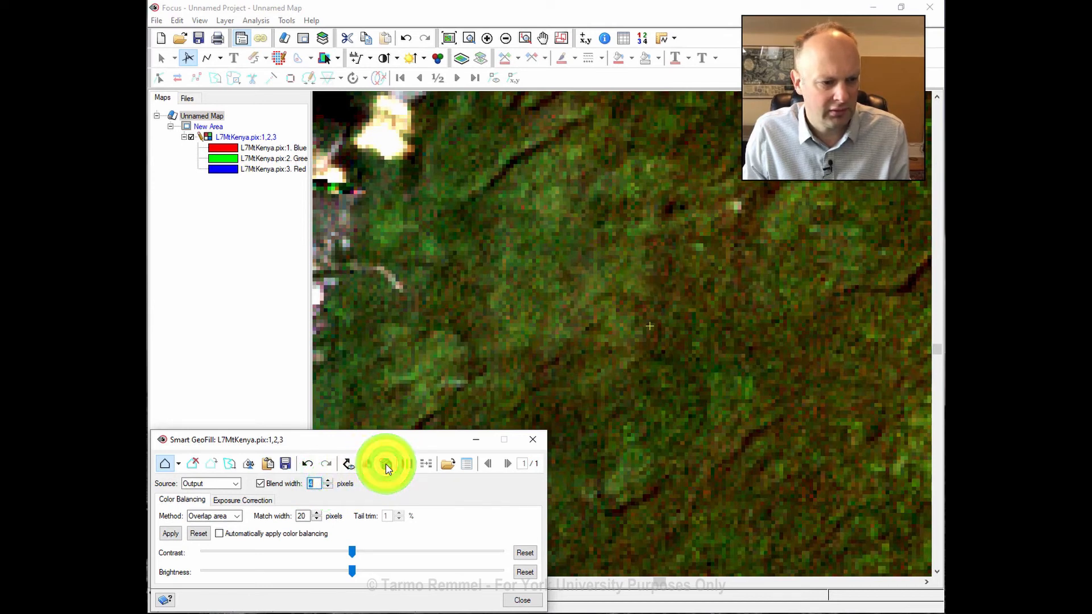
left_click(346, 464)
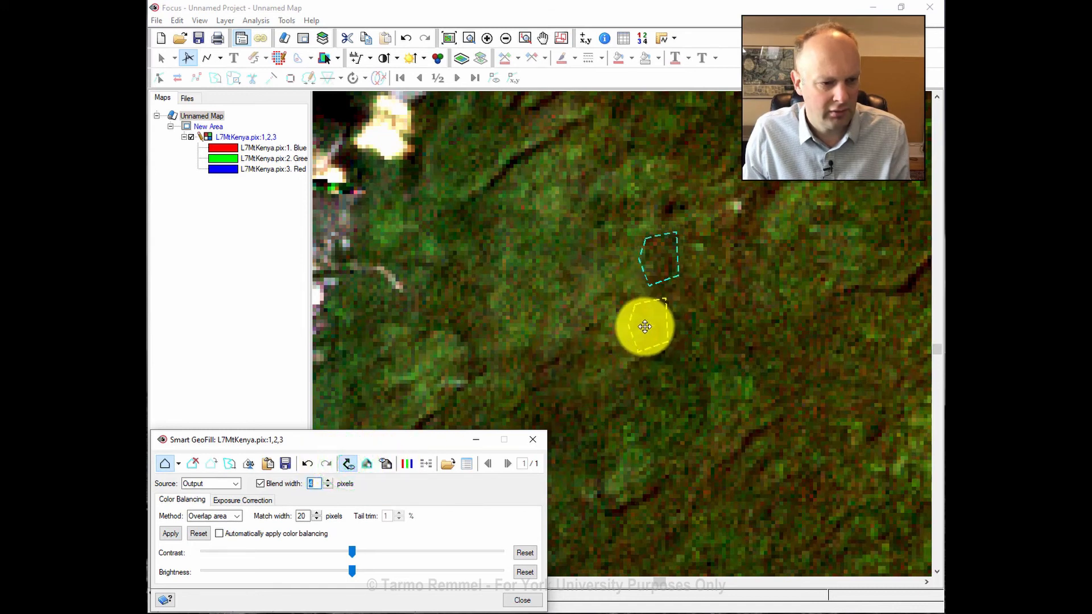
Move the source right beside the cloud, reapply GeoFill with 4-pixel blend, and accept.
left_click_drag(645, 326, 623, 315)
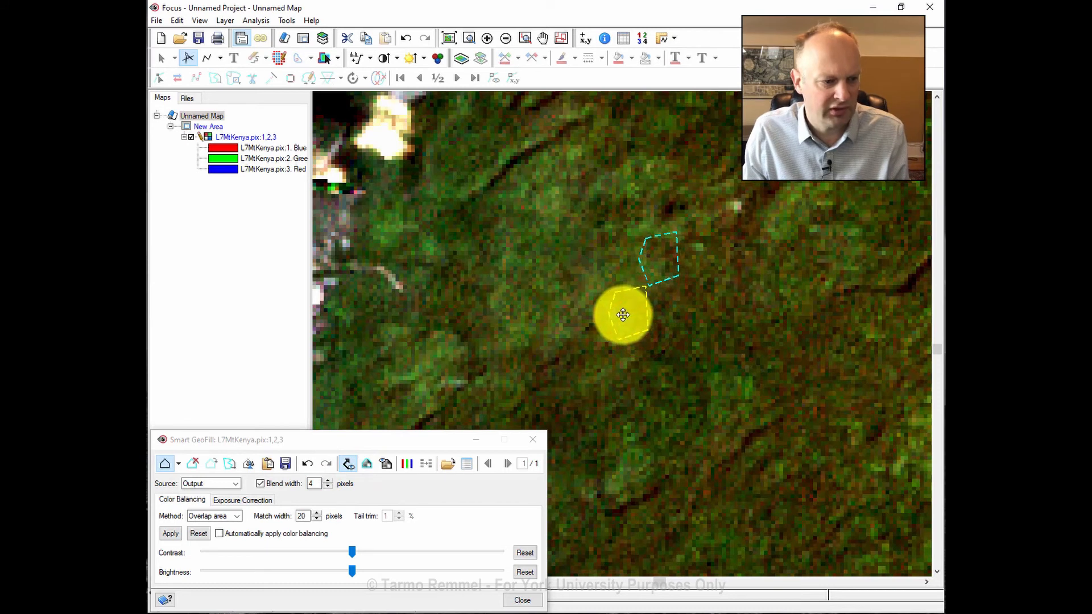
left_click(349, 464)
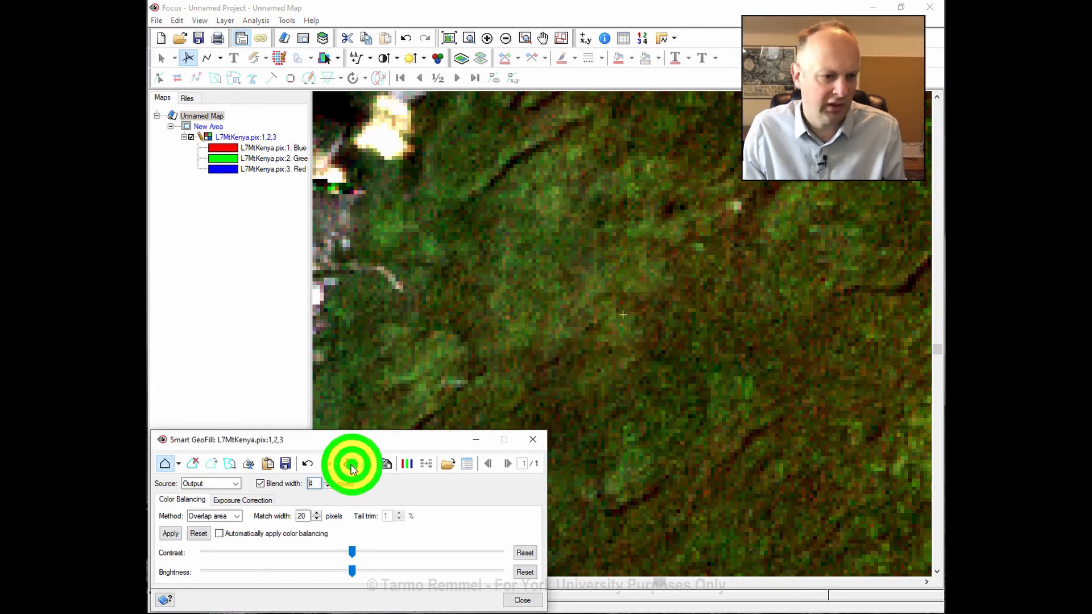
left_click(384, 464)
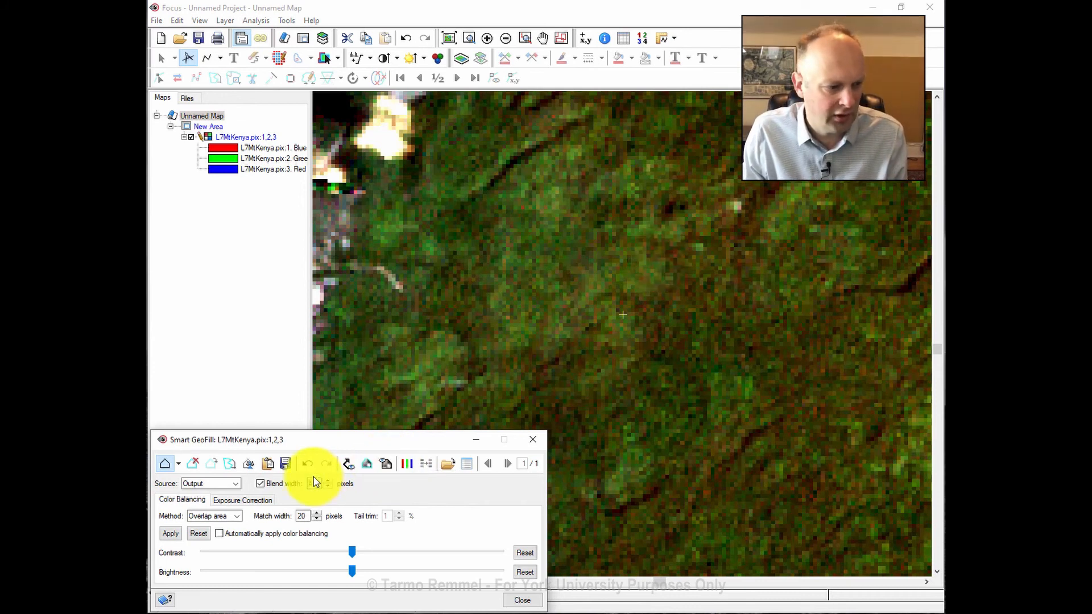
left_click(268, 463)
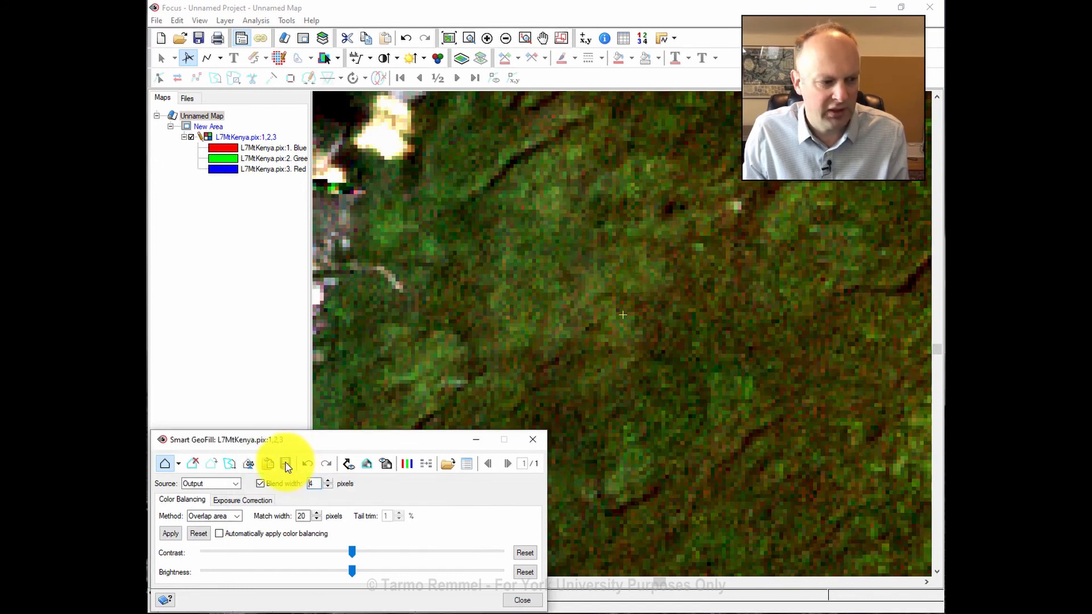